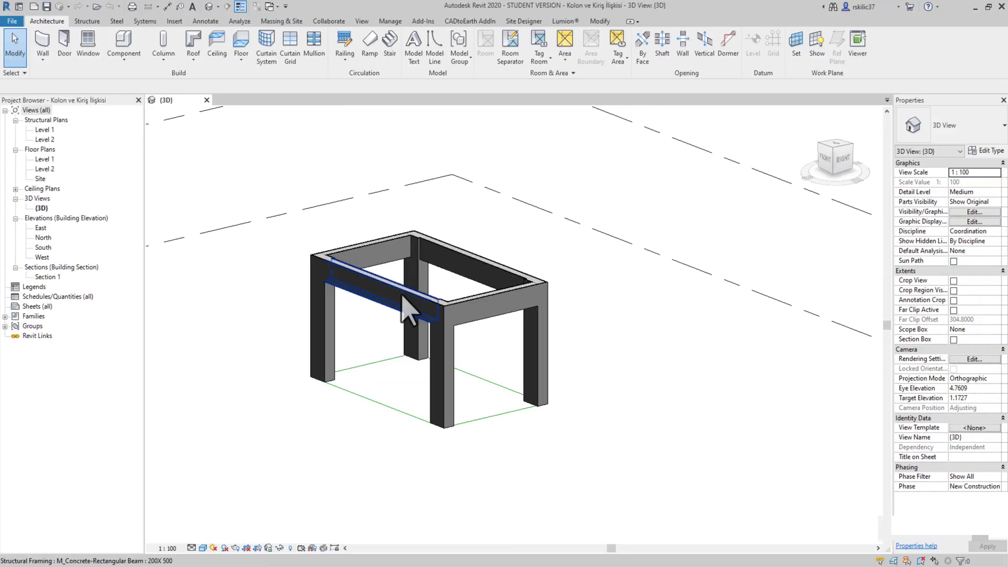
Open the Level 1 floor plan and frame the column grid.
{"action": "scroll", "coordinate": [394, 283], "scroll_direction": "up", "scroll_amount": 1}
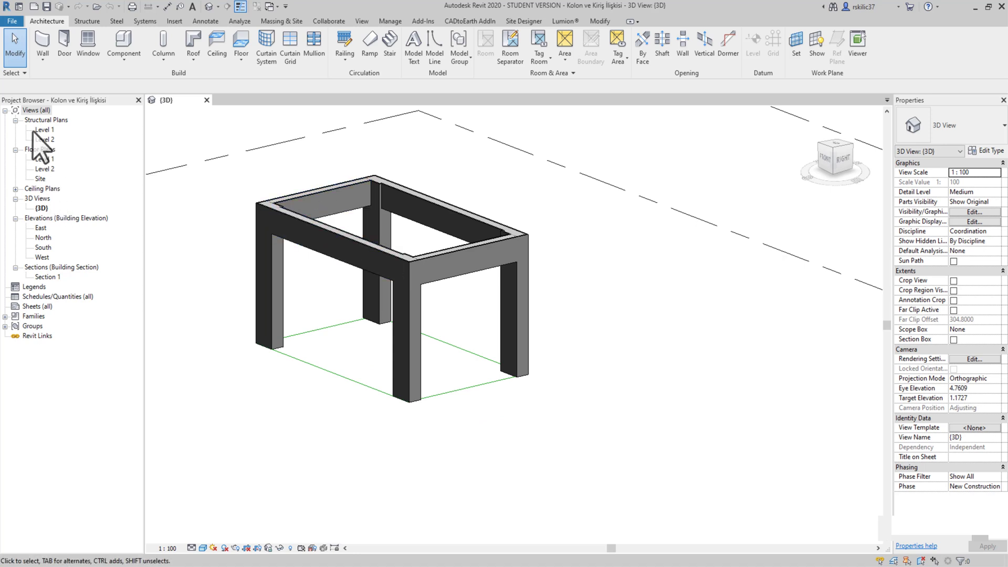
{"action": "double_click", "coordinate": [45, 158]}
{"action": "scroll", "coordinate": [588, 349], "scroll_direction": "up", "scroll_amount": 3}
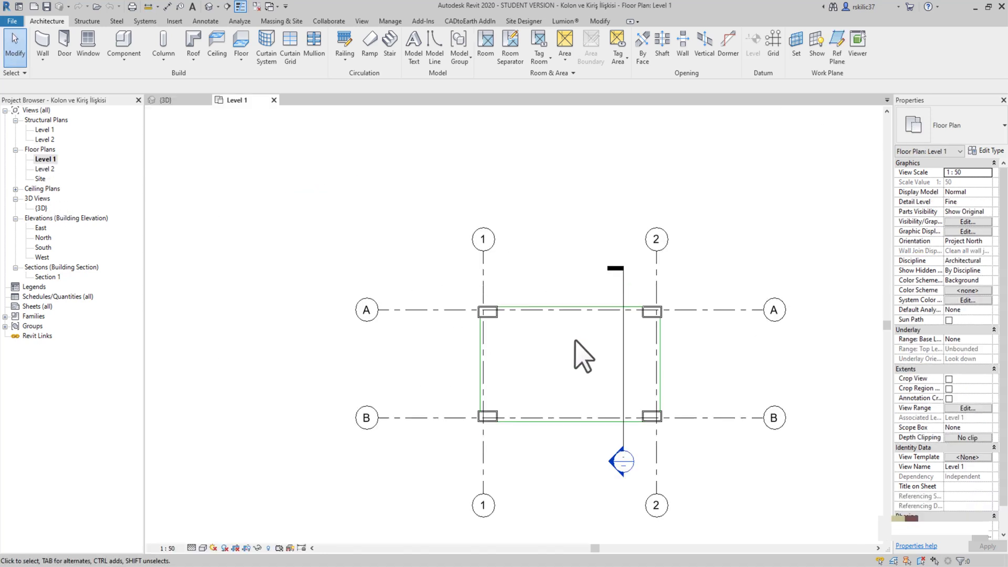
{"action": "scroll", "coordinate": [583, 357], "scroll_direction": "up", "scroll_amount": 1}
{"action": "middle_click_drag", "start_coordinate": [582, 357], "coordinate": [445, 293]}
Set up Generic 200mm walls rising to Level 2, located on Core Face: Exterior.
{"action": "left_click", "coordinate": [42, 50]}
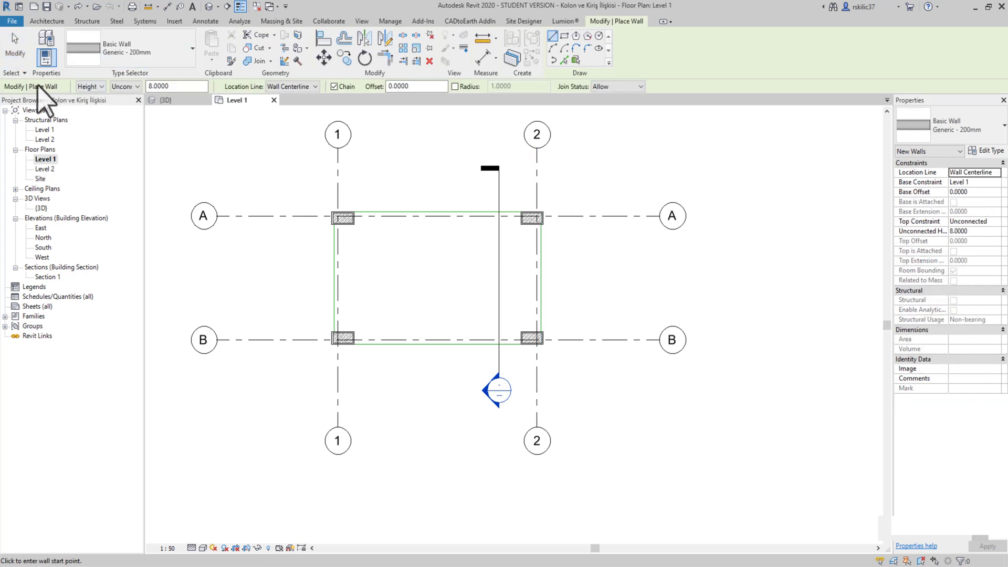
{"action": "left_click", "coordinate": [96, 87]}
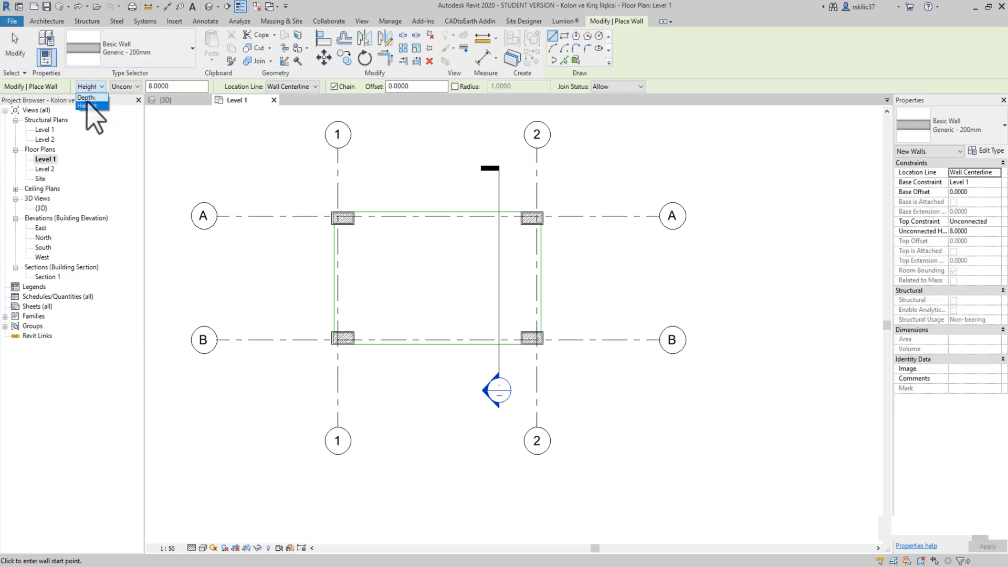
{"action": "left_click", "coordinate": [96, 105]}
{"action": "left_click", "coordinate": [135, 87]}
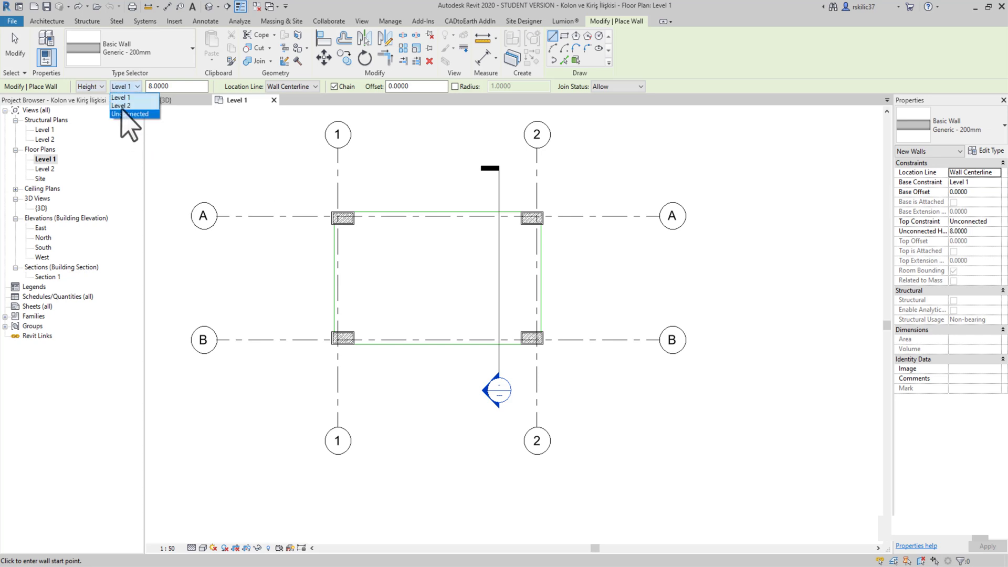
{"action": "left_click", "coordinate": [121, 106]}
{"action": "left_click", "coordinate": [297, 88]}
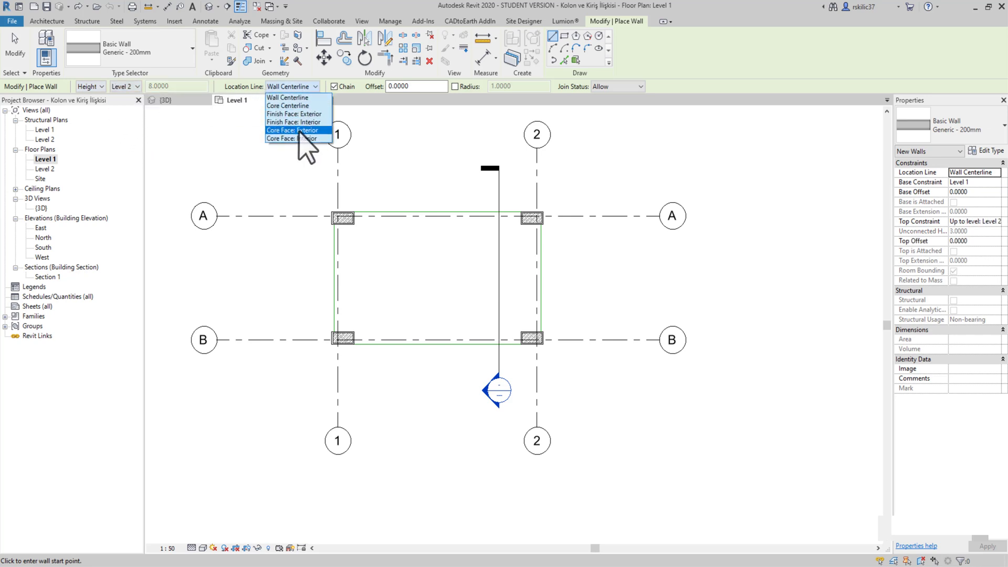
{"action": "left_click", "coordinate": [299, 131]}
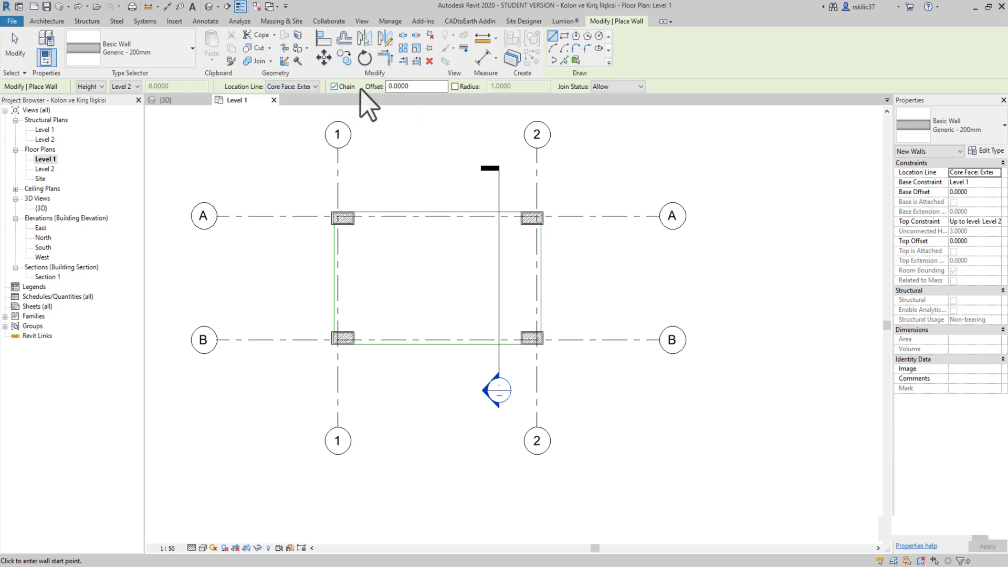
Draw the top wall from the A/1 column corner to the far top-right column.
{"action": "scroll", "coordinate": [327, 194], "scroll_direction": "up", "scroll_amount": 2}
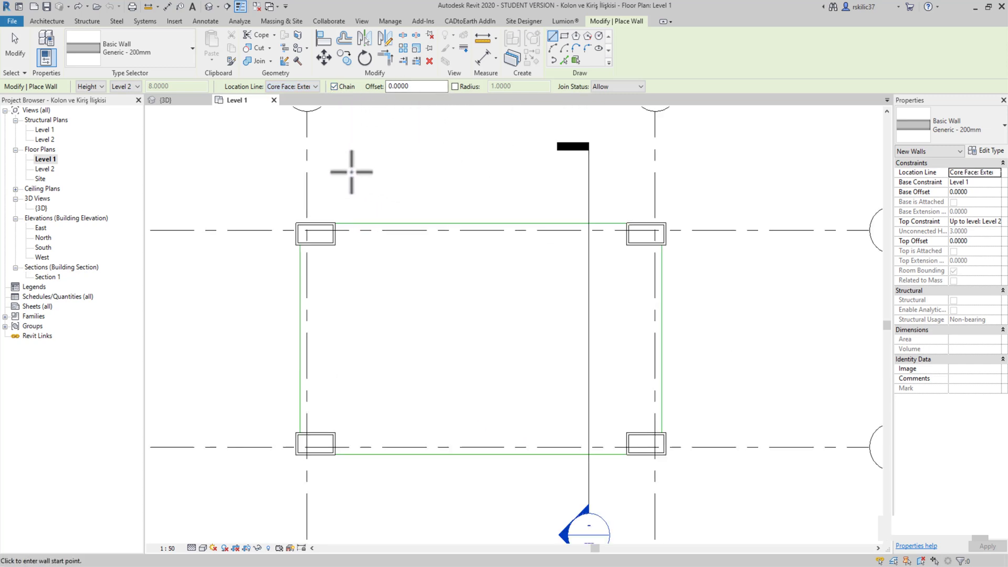
{"action": "scroll", "coordinate": [351, 171], "scroll_direction": "up", "scroll_amount": 2}
{"action": "scroll", "coordinate": [386, 265], "scroll_direction": "up", "scroll_amount": 2}
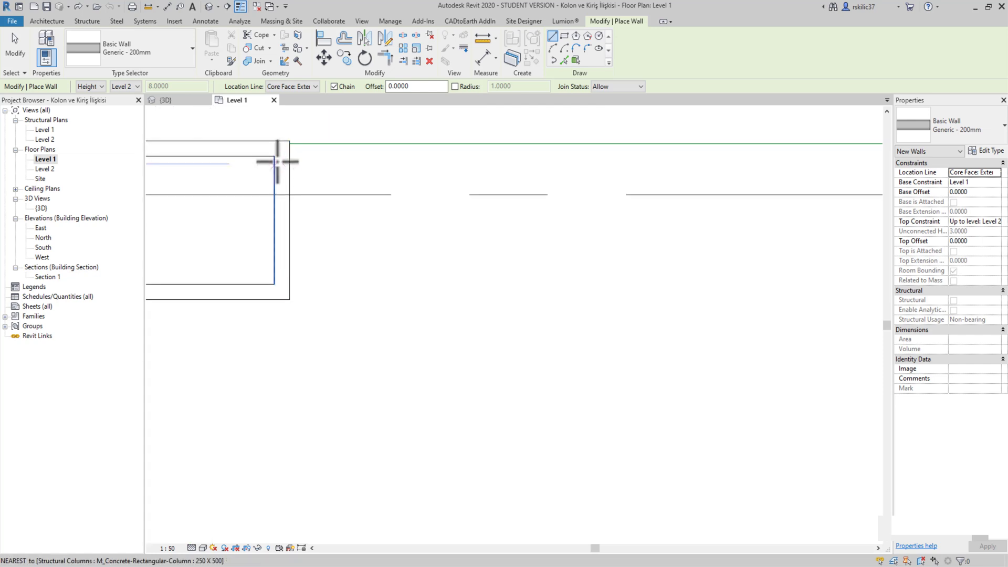
{"action": "left_click", "coordinate": [276, 156]}
{"action": "scroll", "coordinate": [419, 236], "scroll_direction": "down", "scroll_amount": 3}
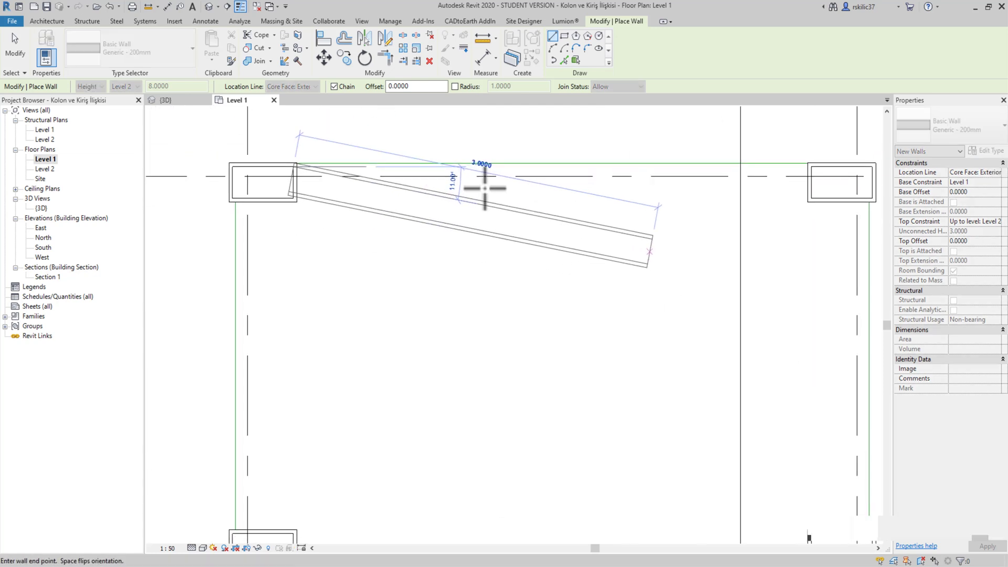
{"action": "middle_click_drag", "start_coordinate": [570, 290], "coordinate": [378, 236]}
{"action": "scroll", "coordinate": [558, 178], "scroll_direction": "up", "scroll_amount": 2}
{"action": "scroll", "coordinate": [596, 177], "scroll_direction": "up", "scroll_amount": 2}
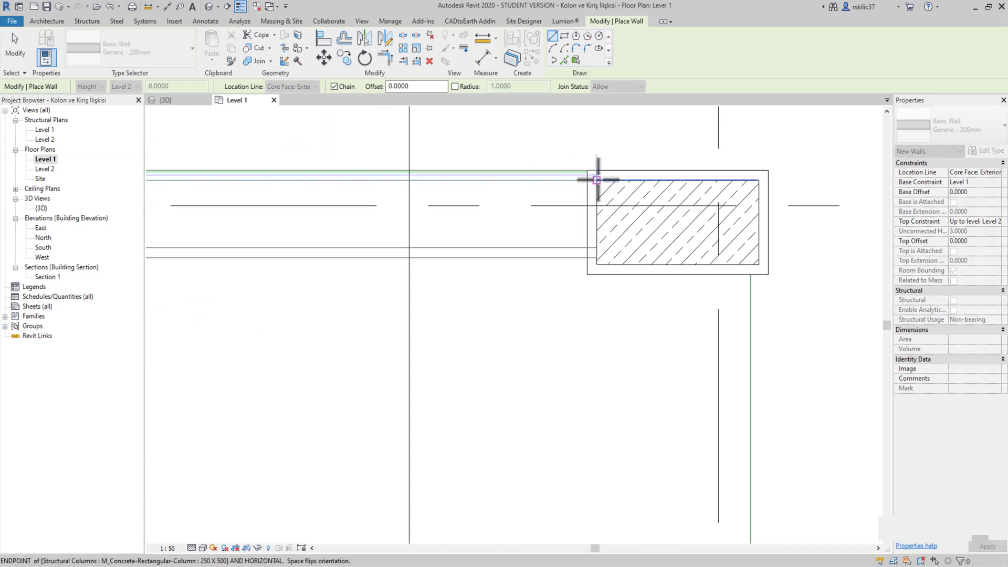
{"action": "scroll", "coordinate": [546, 252], "scroll_direction": "down", "scroll_amount": 2}
{"action": "scroll", "coordinate": [670, 331], "scroll_direction": "down", "scroll_amount": 2}
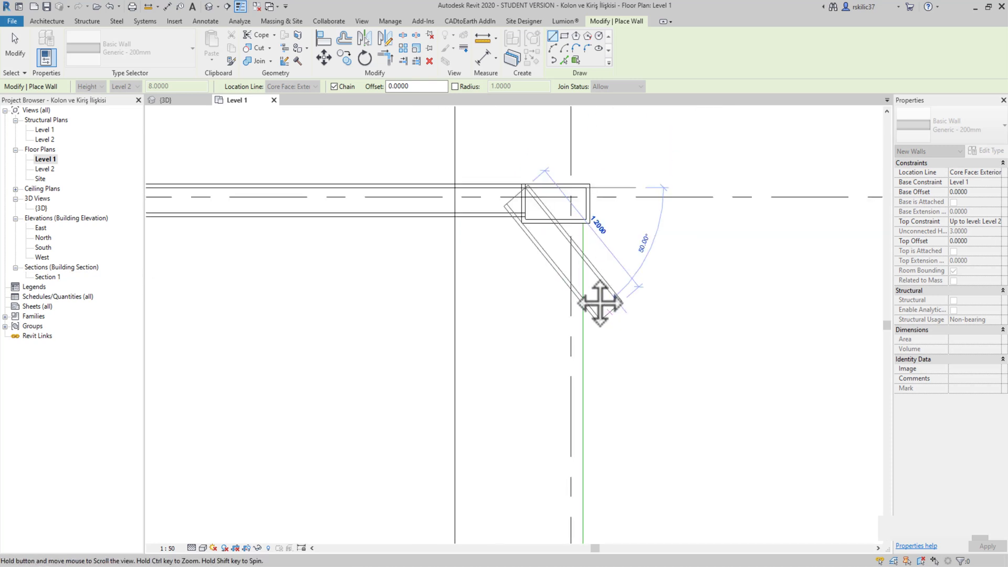
{"action": "mouse_move", "coordinate": [659, 300]}
{"action": "middle_mouse_down"}
{"action": "mouse_move", "coordinate": [590, 242]}
{"action": "mouse_move", "coordinate": [534, 277]}
{"action": "middle_mouse_up"}
{"action": "scroll", "coordinate": [530, 248], "scroll_direction": "up", "scroll_amount": 2}
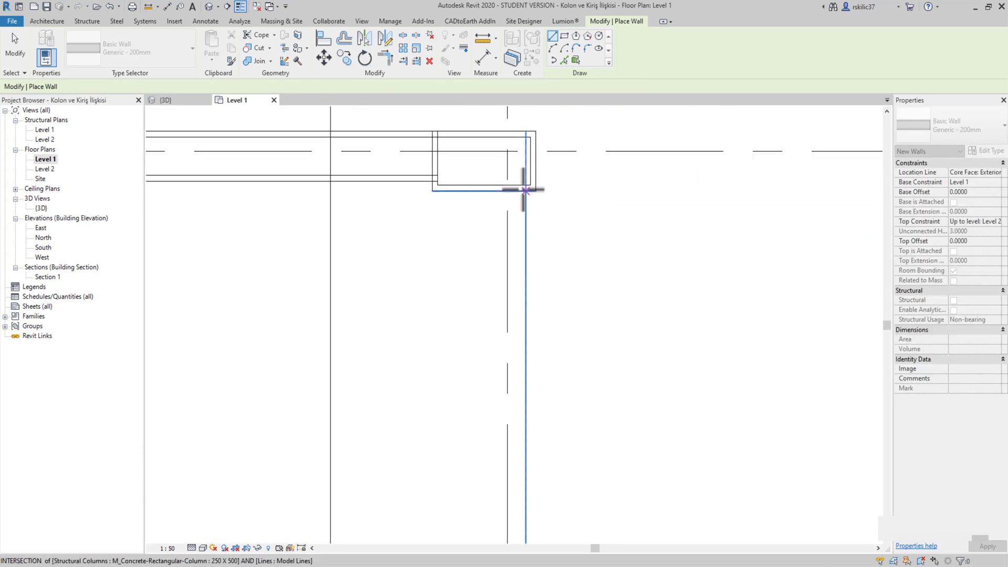
{"action": "left_click", "coordinate": [533, 183]}
Continue the wall down the right side to the B/2 column and end the chain.
{"action": "scroll", "coordinate": [517, 214], "scroll_direction": "down", "scroll_amount": 2}
{"action": "middle_click_drag", "start_coordinate": [517, 214], "coordinate": [462, 152]}
{"action": "scroll", "coordinate": [416, 208], "scroll_direction": "up", "scroll_amount": 2}
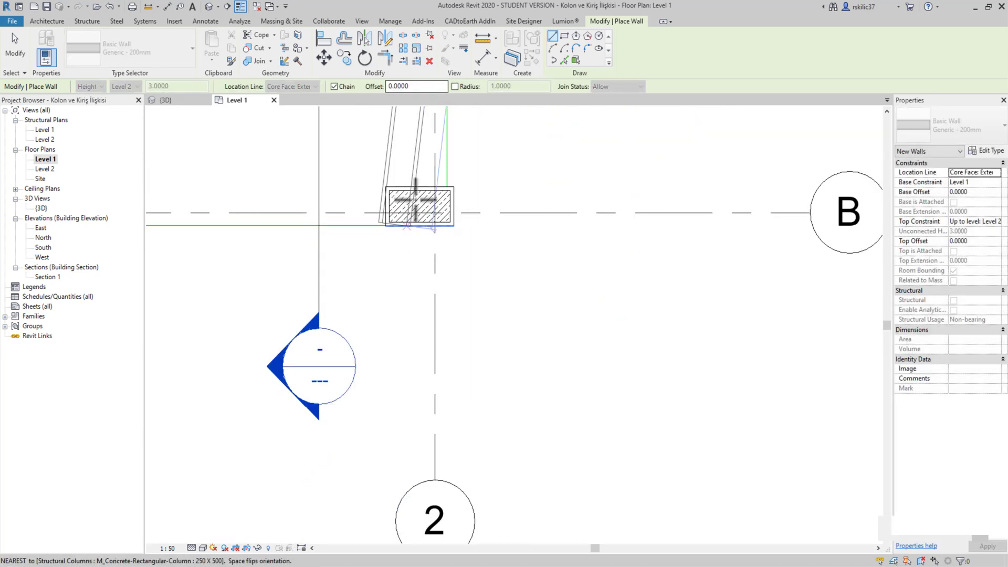
{"action": "scroll", "coordinate": [475, 163], "scroll_direction": "up", "scroll_amount": 2}
{"action": "left_click", "coordinate": [475, 164]}
{"action": "scroll", "coordinate": [412, 232], "scroll_direction": "down", "scroll_amount": 1}
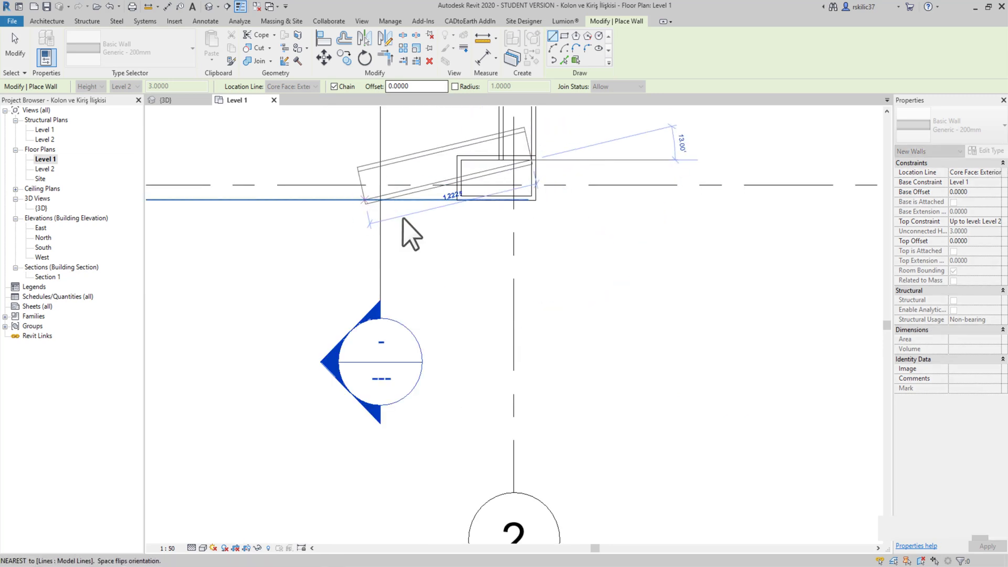
{"action": "key", "text": "Escape"}
Draw the wall along grid B from column B/2 to column B/1.
{"action": "left_click", "coordinate": [466, 193]}
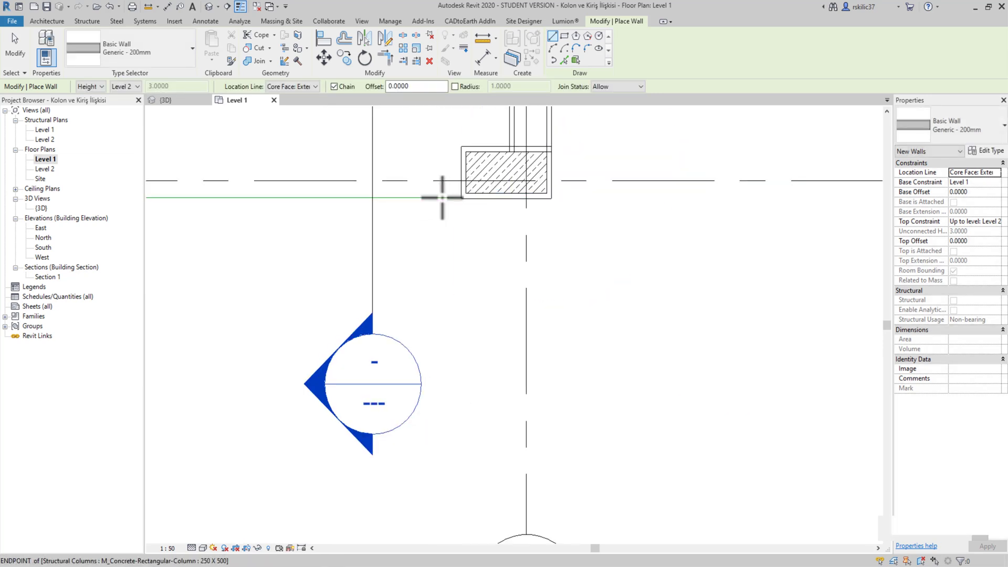
{"action": "scroll", "coordinate": [450, 196], "scroll_direction": "down", "scroll_amount": 3}
{"action": "middle_click_drag", "start_coordinate": [383, 218], "coordinate": [726, 254]}
{"action": "scroll", "coordinate": [666, 248], "scroll_direction": "up", "scroll_amount": 3}
{"action": "middle_click_drag", "start_coordinate": [666, 248], "coordinate": [162, 236]}
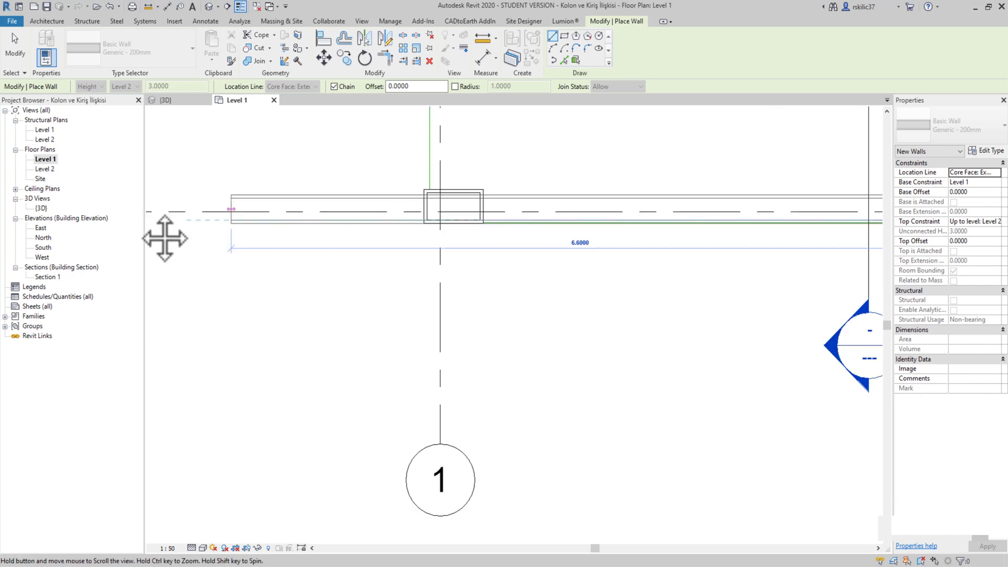
{"action": "scroll", "coordinate": [378, 218], "scroll_direction": "up", "scroll_amount": 4}
{"action": "left_click", "coordinate": [378, 217]}
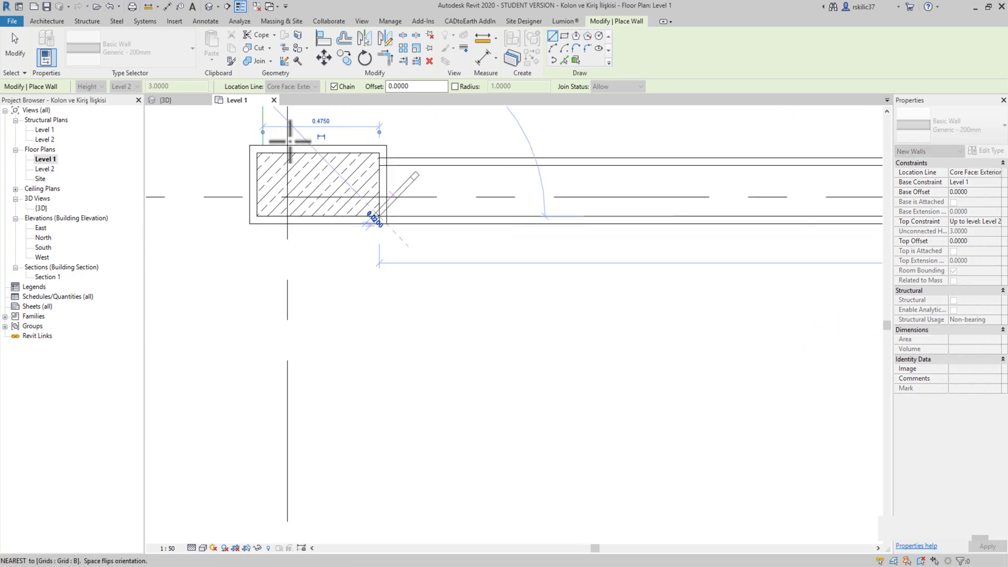
{"action": "middle_click_drag", "start_coordinate": [378, 217], "coordinate": [376, 422]}
{"action": "key", "text": "Escape"}
Draw the left-side wall between the remaining corner columns and stop placing walls.
{"action": "left_click", "coordinate": [255, 359]}
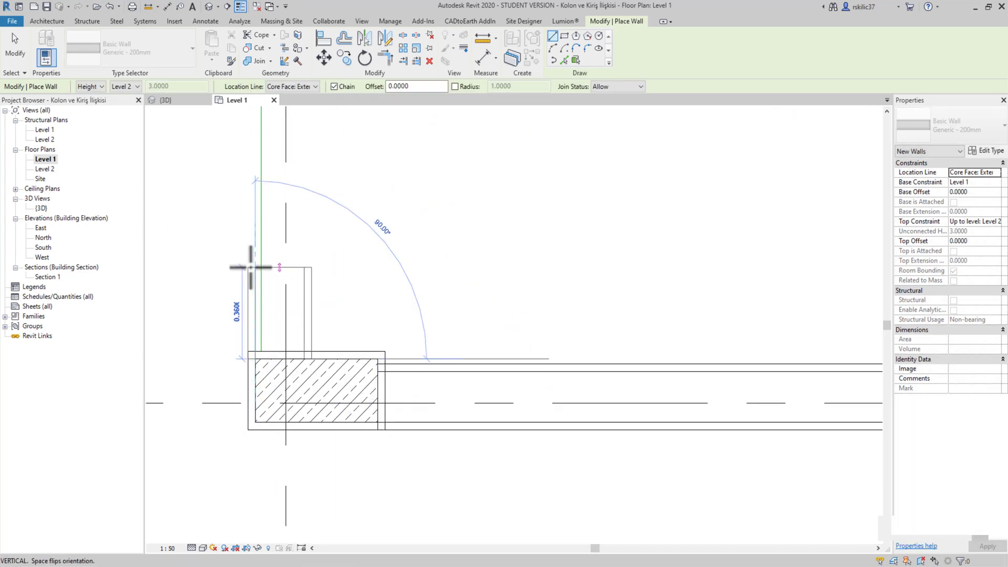
{"action": "scroll", "coordinate": [256, 359], "scroll_direction": "down", "scroll_amount": 3}
{"action": "middle_click_drag", "start_coordinate": [224, 466], "coordinate": [220, 330]}
{"action": "scroll", "coordinate": [204, 325], "scroll_direction": "up", "scroll_amount": 3}
{"action": "scroll", "coordinate": [204, 325], "scroll_direction": "down", "scroll_amount": 2}
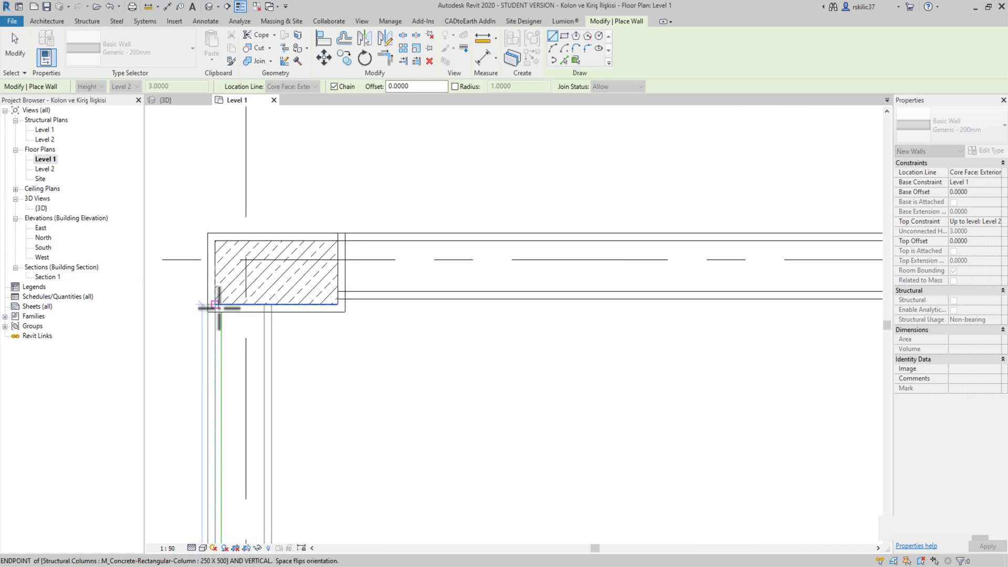
{"action": "scroll", "coordinate": [223, 316], "scroll_direction": "down", "scroll_amount": 2}
{"action": "scroll", "coordinate": [271, 303], "scroll_direction": "down", "scroll_amount": 3}
{"action": "key", "text": "Escape"}
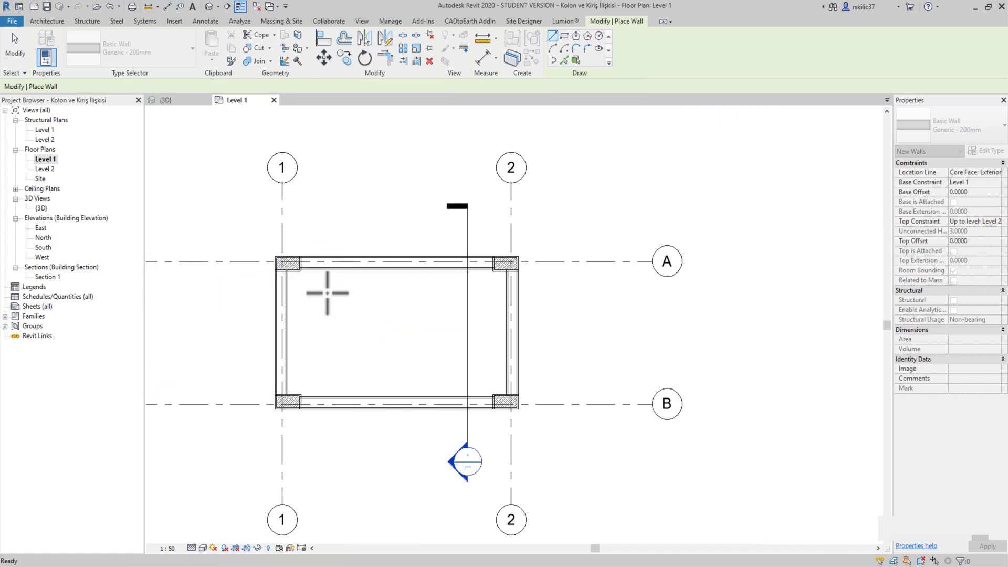
{"action": "key", "text": "Escape"}
Join the top-left column with its adjoining wall using Join Geometry.
{"action": "scroll", "coordinate": [309, 282], "scroll_direction": "up", "scroll_amount": 2}
{"action": "middle_click_drag", "start_coordinate": [421, 338], "coordinate": [375, 296]}
{"action": "scroll", "coordinate": [376, 296], "scroll_direction": "down", "scroll_amount": 1}
{"action": "scroll", "coordinate": [367, 283], "scroll_direction": "up", "scroll_amount": 2}
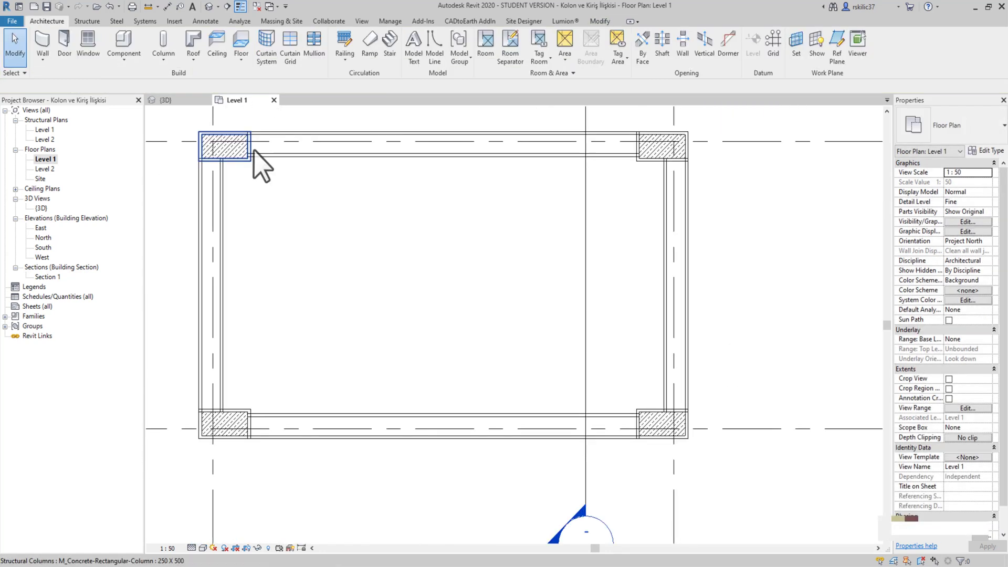
{"action": "scroll", "coordinate": [247, 155], "scroll_direction": "up", "scroll_amount": 2}
{"action": "left_click", "coordinate": [243, 154]}
{"action": "left_click", "coordinate": [254, 60]}
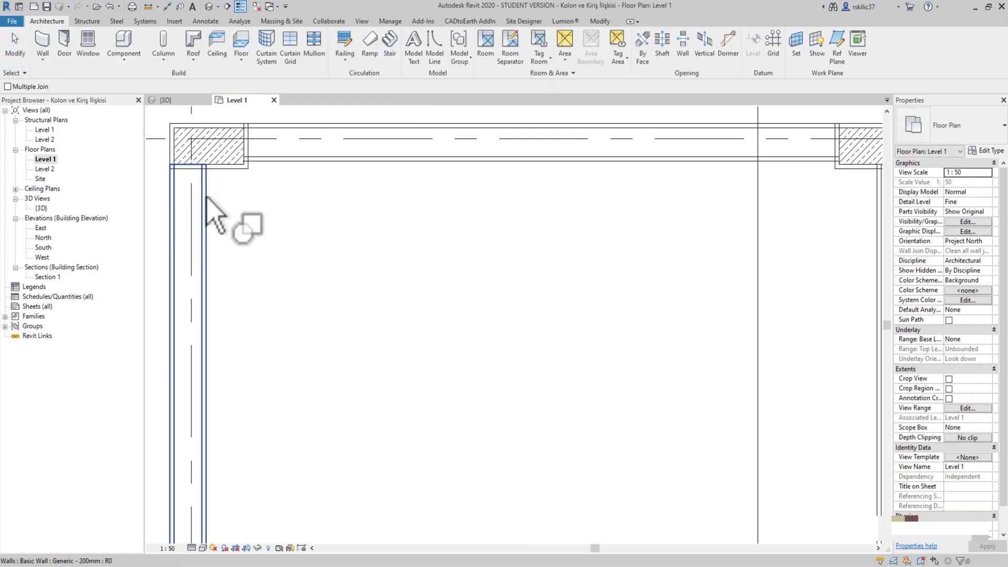
{"action": "left_click", "coordinate": [236, 175]}
{"action": "scroll", "coordinate": [472, 252], "scroll_direction": "down", "scroll_amount": 3}
{"action": "scroll", "coordinate": [347, 179], "scroll_direction": "up", "scroll_amount": 4}
{"action": "scroll", "coordinate": [338, 172], "scroll_direction": "up", "scroll_amount": 1}
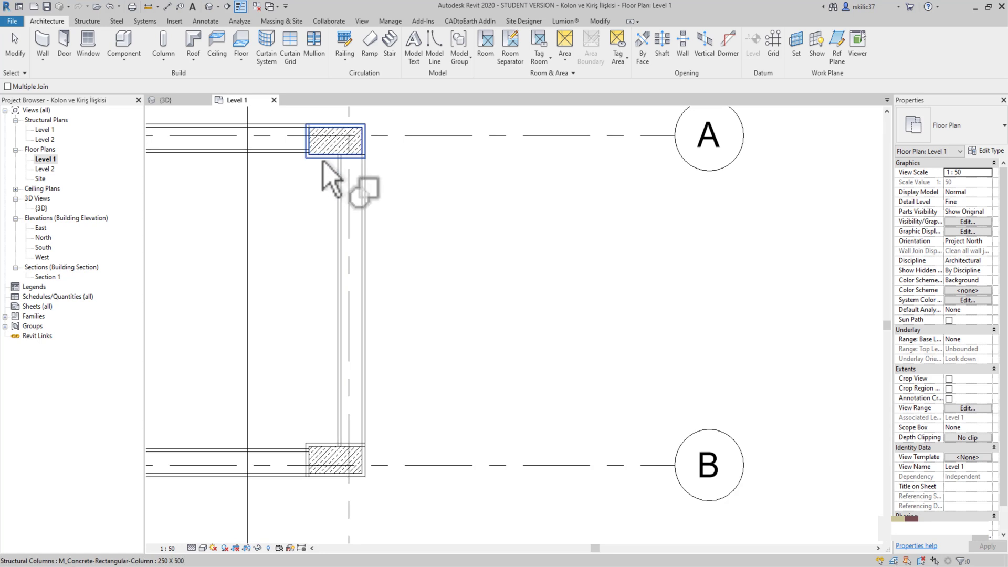
{"action": "left_click", "coordinate": [360, 200]}
{"action": "left_click", "coordinate": [315, 163]}
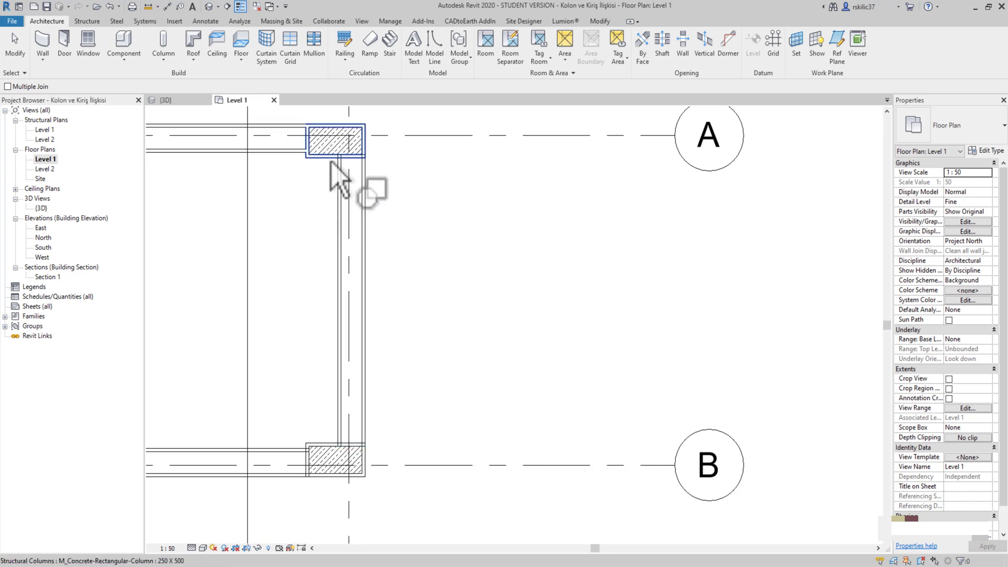
Join the grid B column and the far-end column to the walls between them.
{"action": "scroll", "coordinate": [351, 220], "scroll_direction": "up", "scroll_amount": 1}
{"action": "scroll", "coordinate": [367, 276], "scroll_direction": "up", "scroll_amount": 1}
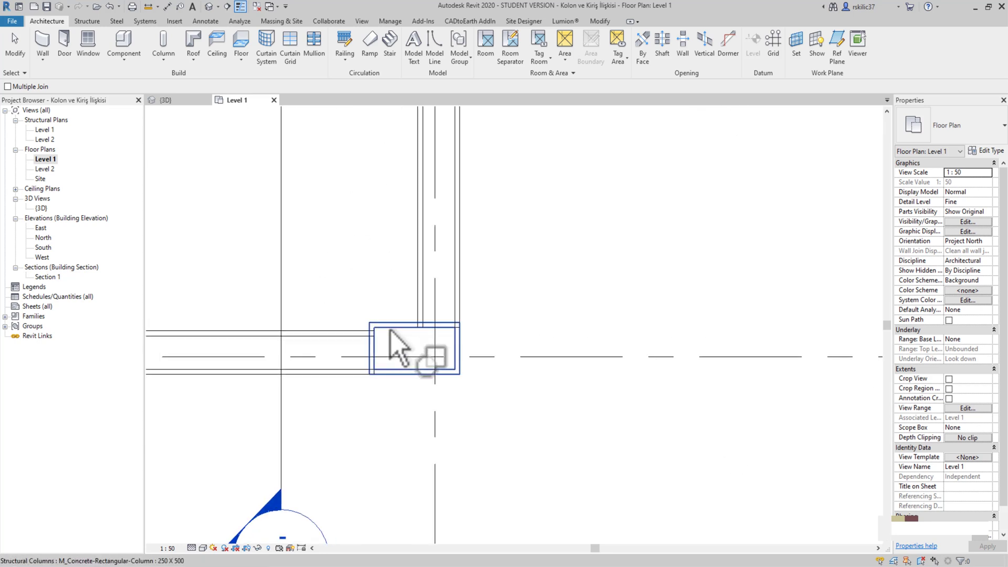
{"action": "left_click", "coordinate": [409, 341]}
{"action": "scroll", "coordinate": [389, 350], "scroll_direction": "up", "scroll_amount": 1}
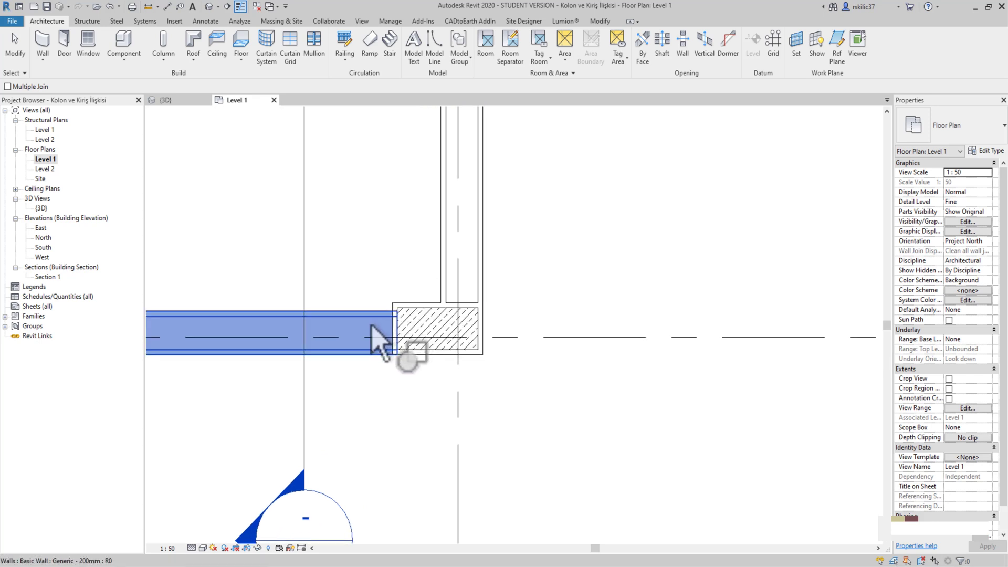
{"action": "left_click", "coordinate": [381, 321]}
{"action": "scroll", "coordinate": [381, 320], "scroll_direction": "down", "scroll_amount": 2}
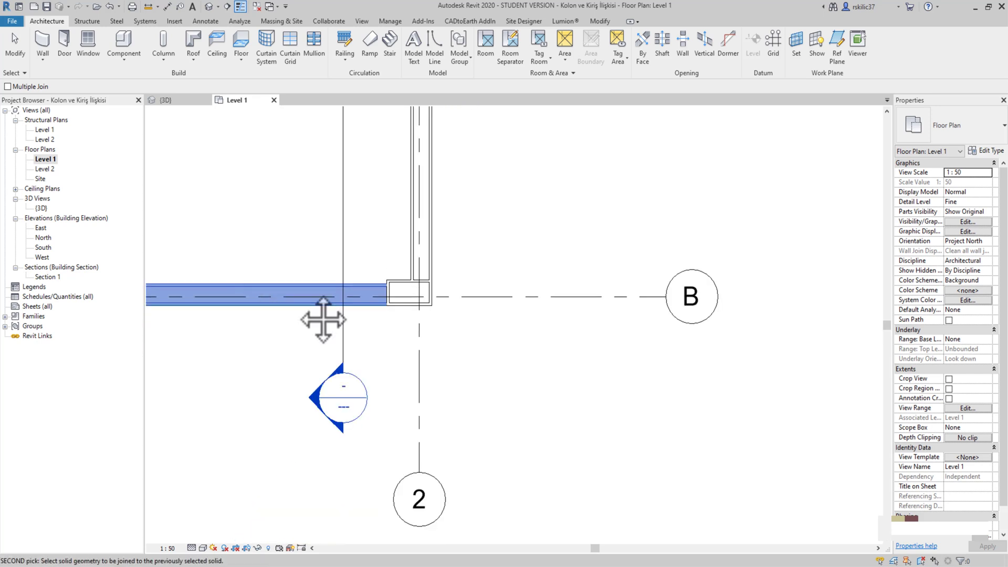
{"action": "middle_click_drag", "start_coordinate": [322, 315], "coordinate": [405, 346]}
{"action": "scroll", "coordinate": [405, 346], "scroll_direction": "up", "scroll_amount": 2}
{"action": "left_click", "coordinate": [461, 339]}
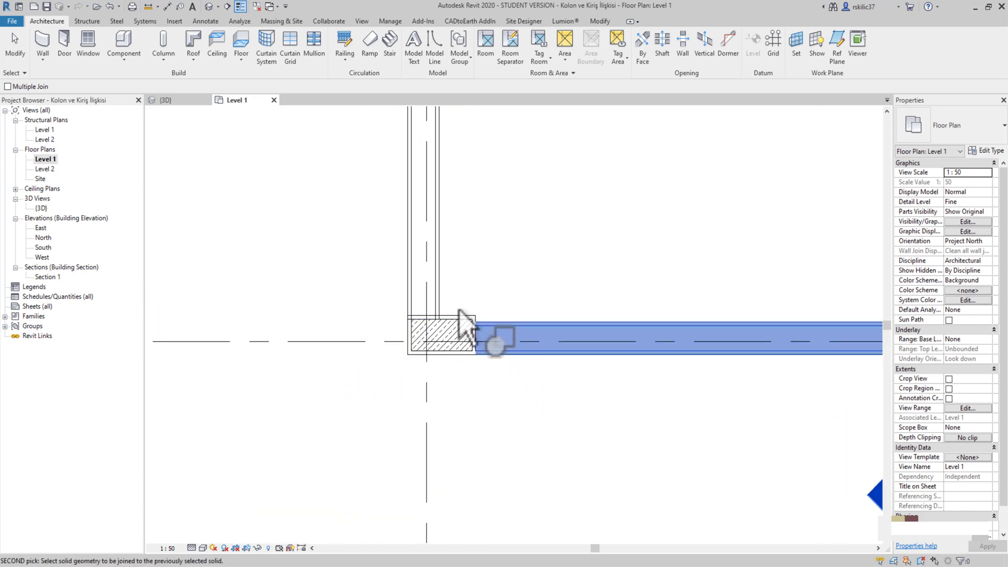
{"action": "left_click", "coordinate": [461, 336]}
Zoom out to the whole frame and select the top-left corner column.
{"action": "scroll", "coordinate": [443, 331], "scroll_direction": "down", "scroll_amount": 3}
{"action": "middle_click_drag", "start_coordinate": [474, 246], "coordinate": [358, 366]}
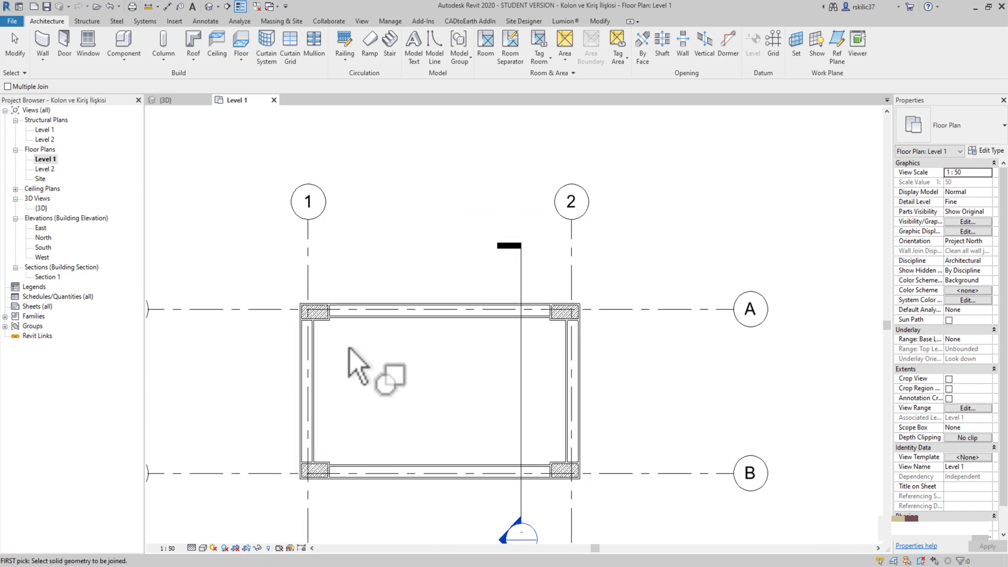
{"action": "scroll", "coordinate": [315, 276], "scroll_direction": "up", "scroll_amount": 2}
{"action": "scroll", "coordinate": [331, 198], "scroll_direction": "up", "scroll_amount": 1}
{"action": "left_click", "coordinate": [338, 231]}
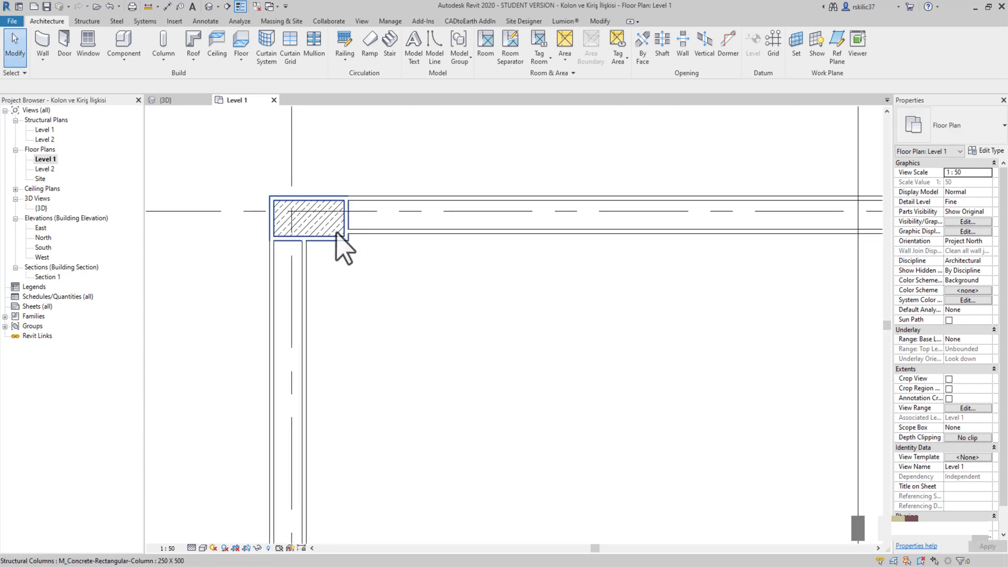
Switch the join order so the top-left column cuts the adjoining right wall.
{"action": "left_click", "coordinate": [270, 61]}
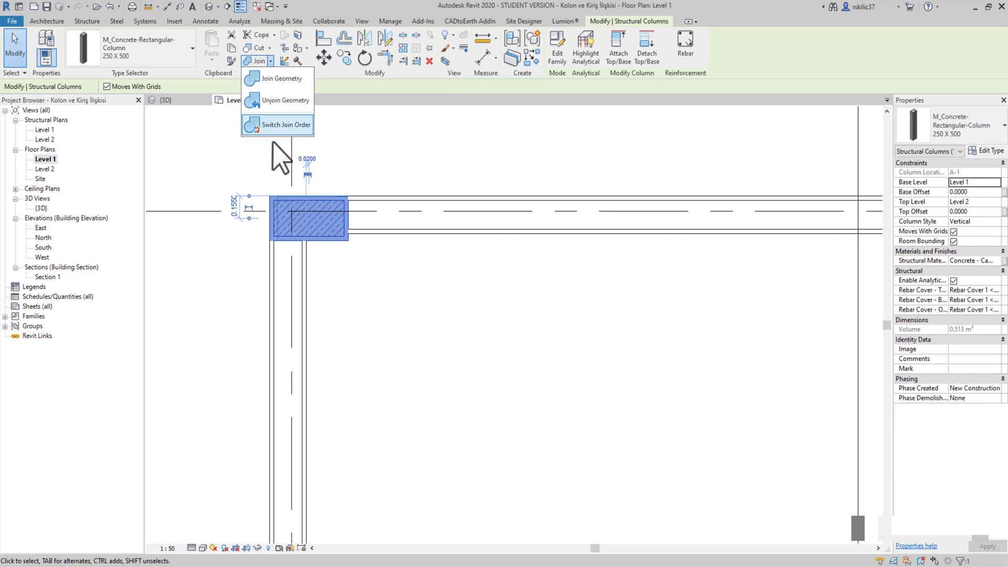
{"action": "left_click", "coordinate": [280, 129]}
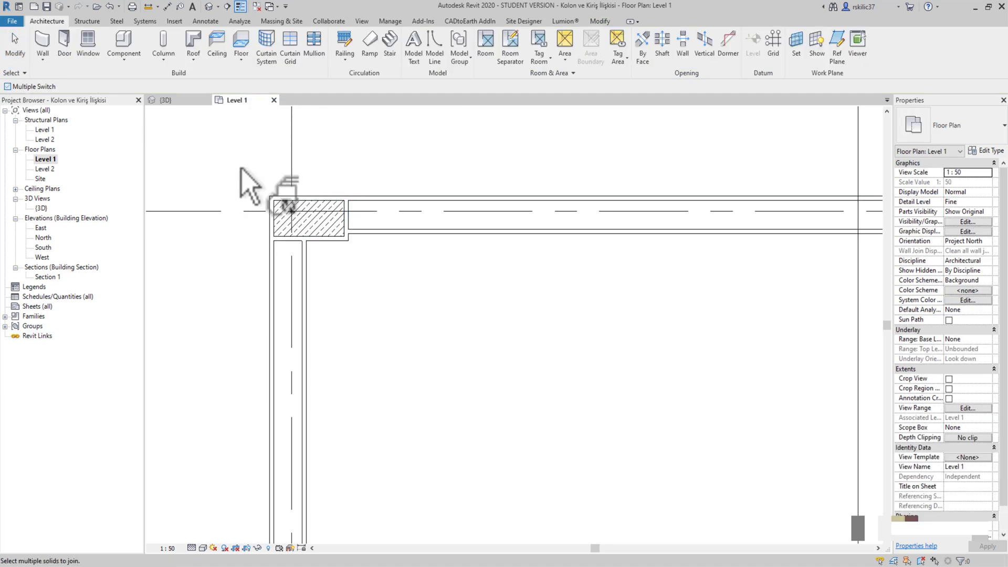
{"action": "left_click", "coordinate": [344, 241]}
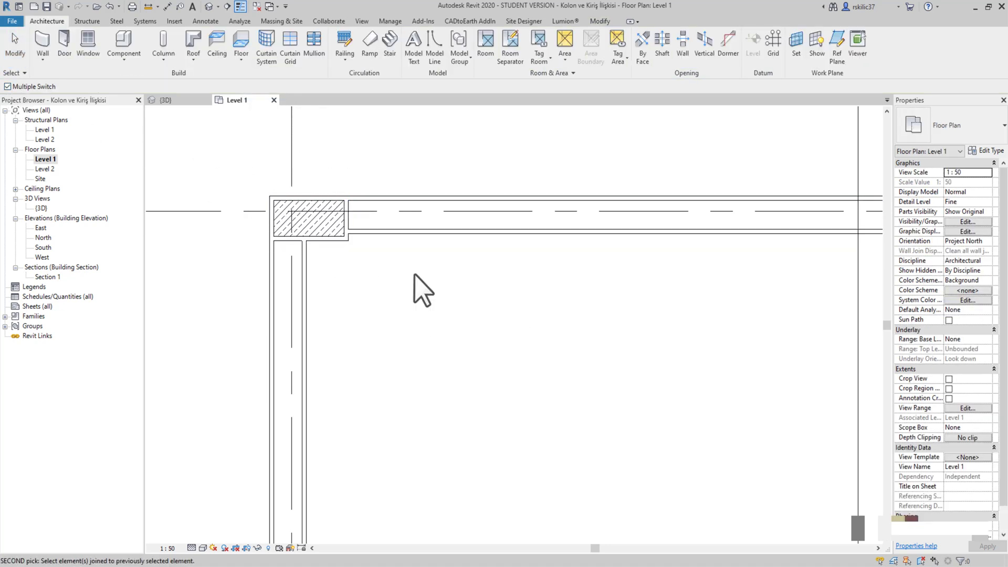
{"action": "scroll", "coordinate": [219, 162], "scroll_direction": "down", "scroll_amount": 3}
{"action": "middle_click_drag", "start_coordinate": [648, 248], "coordinate": [514, 221]}
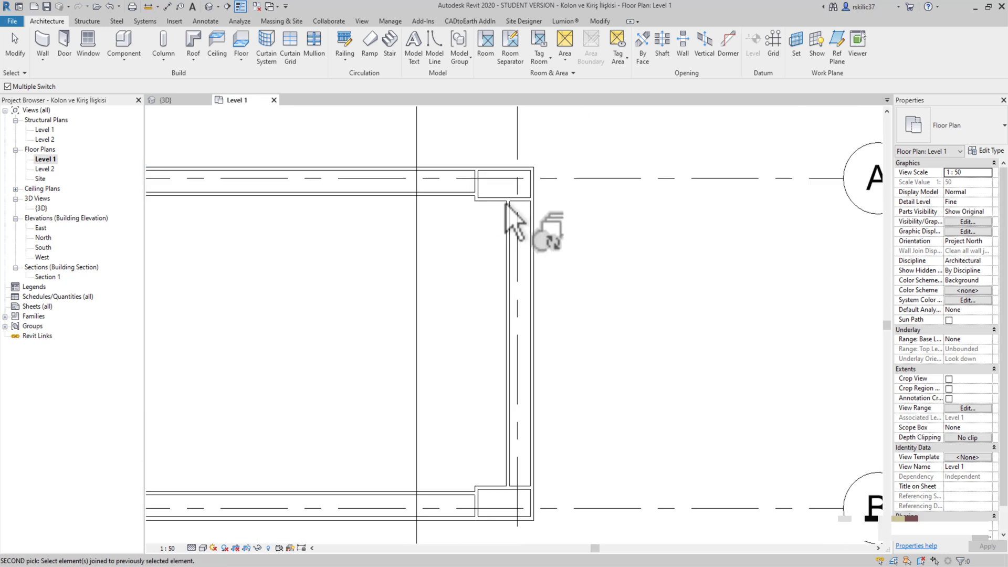
{"action": "left_click", "coordinate": [504, 203]}
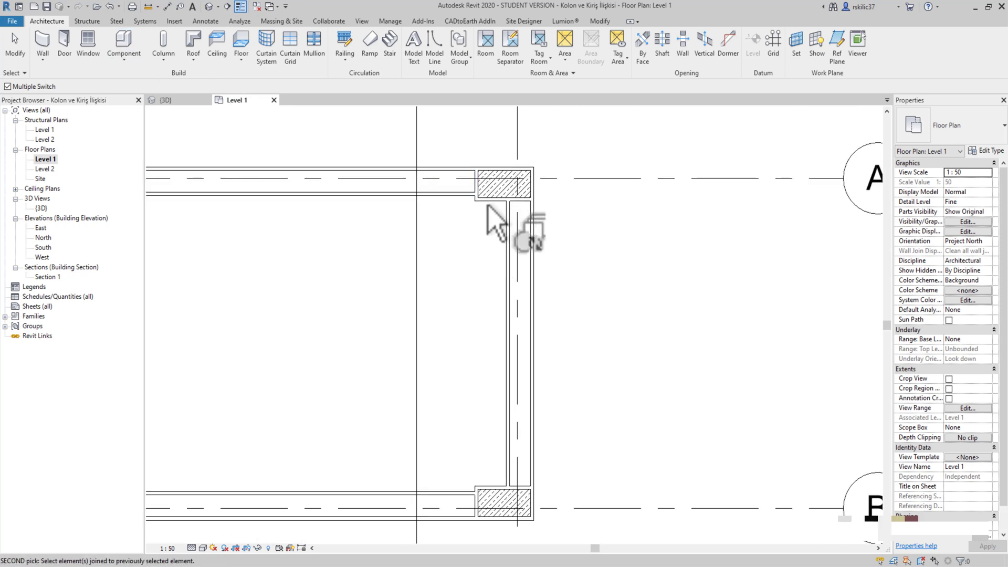
{"action": "key", "text": "Escape"}
{"action": "key", "text": "Escape"}
Switch the join order at the top-right column so it cuts its adjoining member.
{"action": "left_click", "coordinate": [490, 197]}
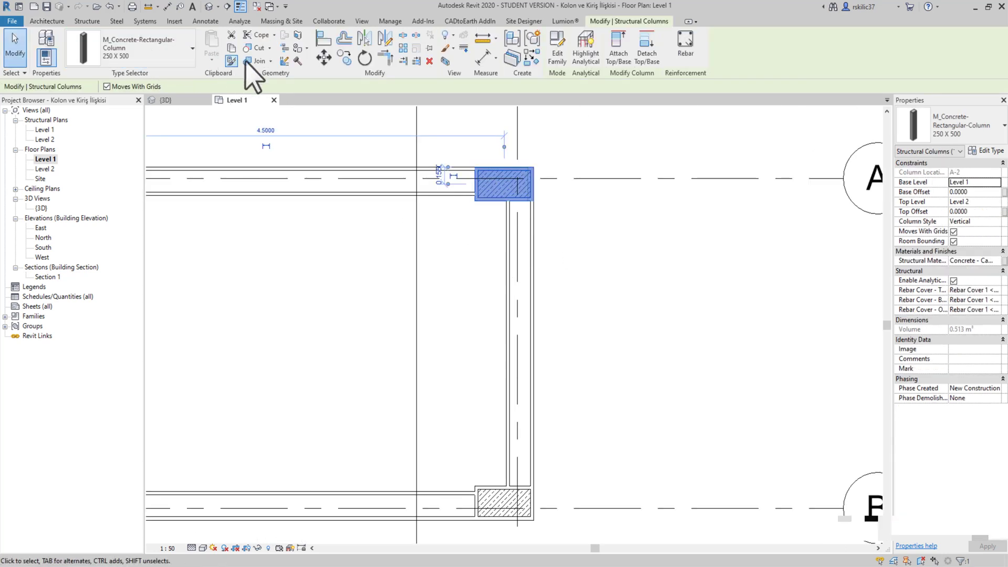
{"action": "left_click", "coordinate": [271, 61]}
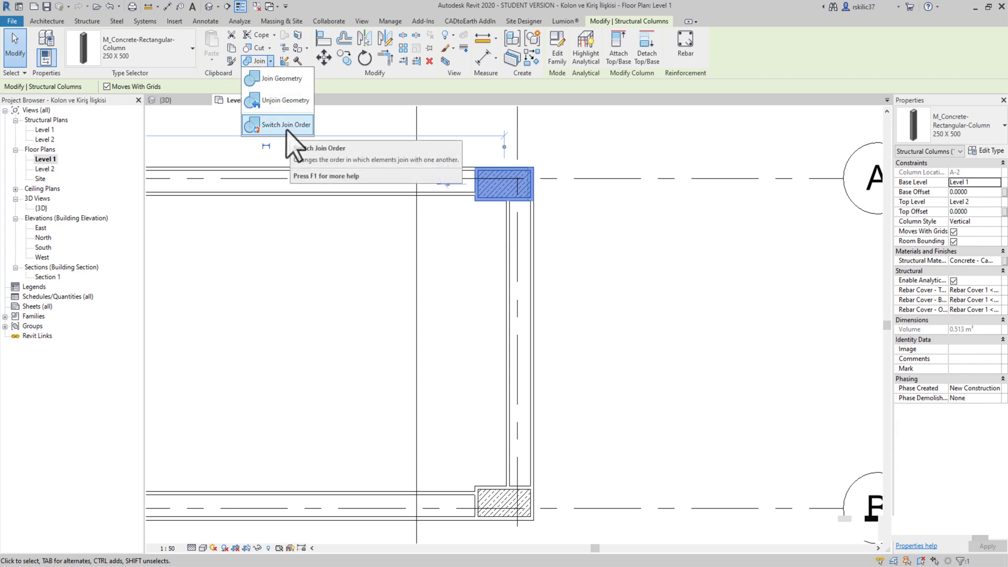
{"action": "left_click", "coordinate": [287, 128]}
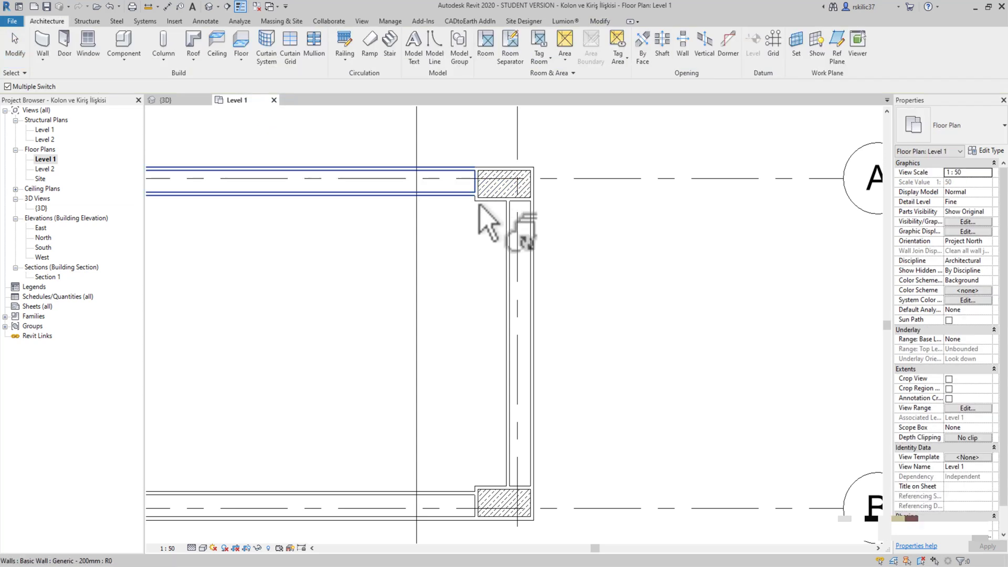
{"action": "scroll", "coordinate": [491, 212], "scroll_direction": "up", "scroll_amount": 1}
{"action": "left_click", "coordinate": [499, 200]}
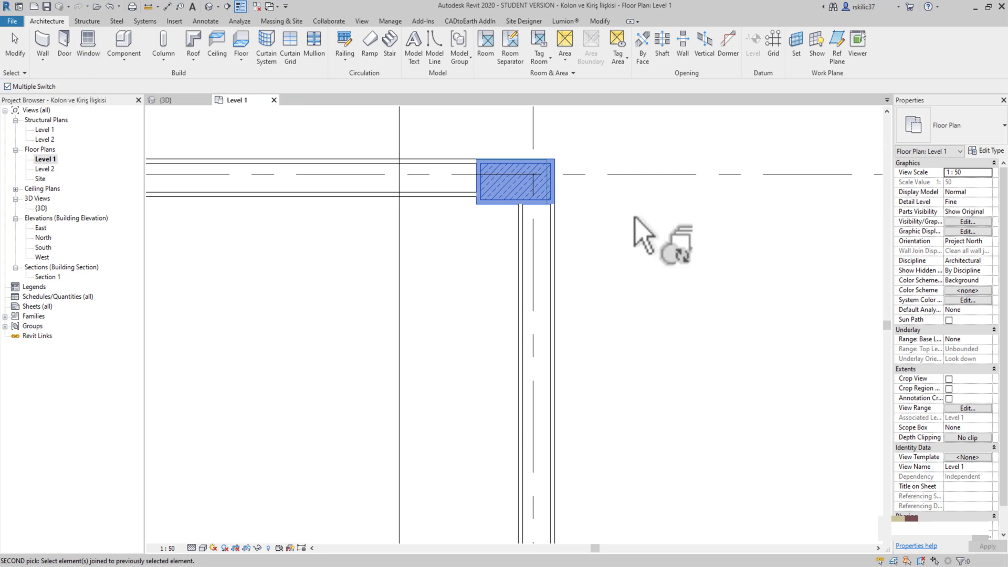
{"action": "left_click", "coordinate": [445, 139]}
{"action": "scroll", "coordinate": [445, 139], "scroll_direction": "down", "scroll_amount": 3}
{"action": "middle_click_drag", "start_coordinate": [500, 288], "coordinate": [494, 446]}
{"action": "scroll", "coordinate": [473, 314], "scroll_direction": "up", "scroll_amount": 3}
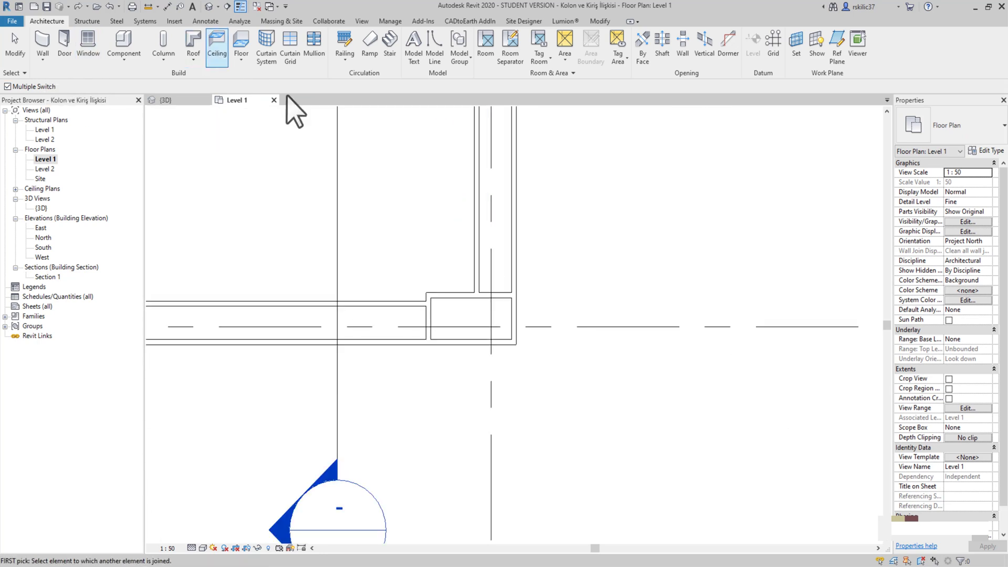
{"action": "key", "text": "Escape"}
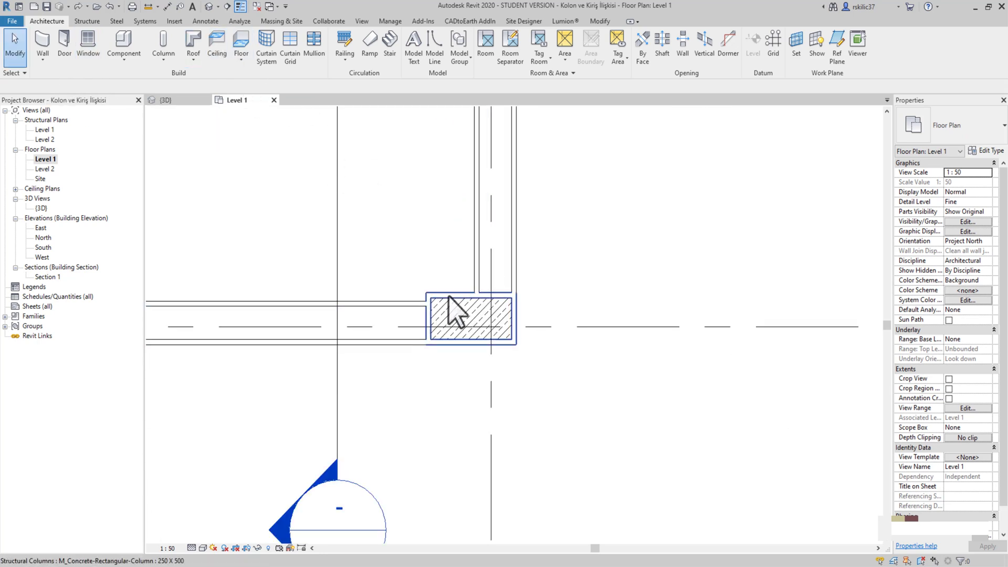
Switch the join order at column B-2 so it cuts the walls meeting it.
{"action": "left_click", "coordinate": [455, 312]}
{"action": "left_click", "coordinate": [270, 61]}
{"action": "left_click", "coordinate": [304, 128]}
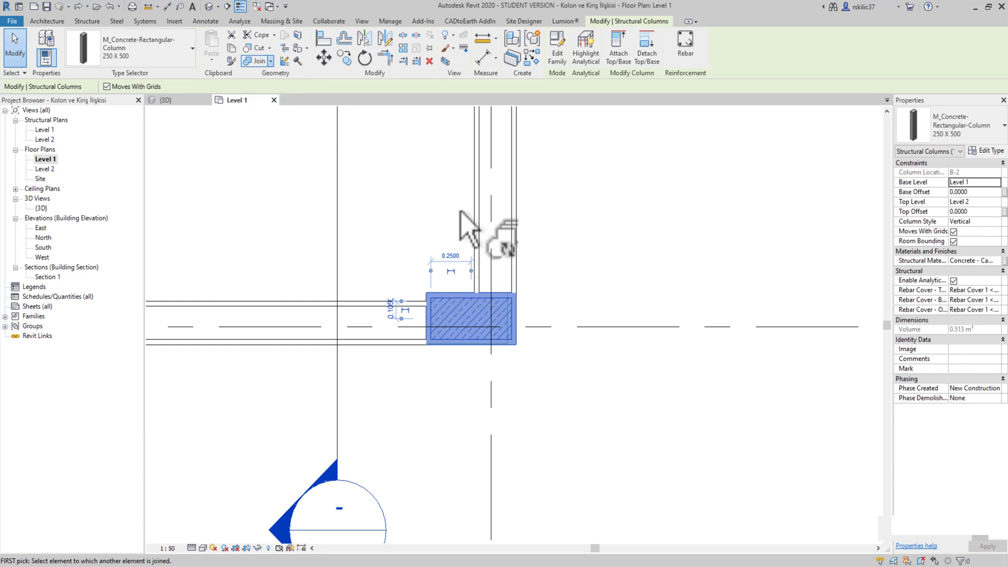
{"action": "left_click", "coordinate": [504, 331]}
{"action": "left_click_drag", "start_coordinate": [635, 274], "coordinate": [337, 386]}
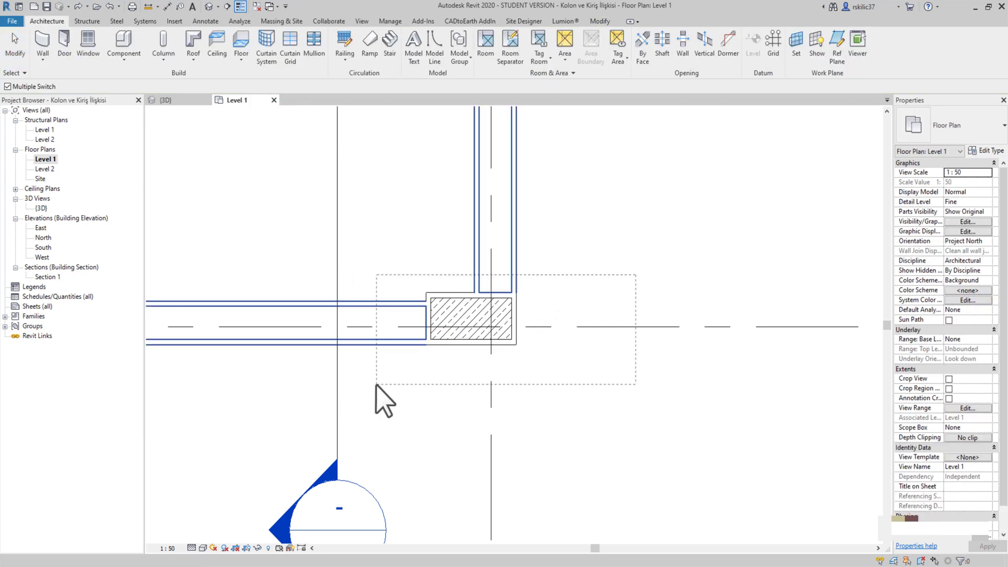
{"action": "mouse_move", "coordinate": [393, 405]}
{"action": "middle_mouse_down"}
{"action": "mouse_move", "coordinate": [743, 364]}
{"action": "mouse_move", "coordinate": [432, 338]}
{"action": "middle_mouse_up"}
{"action": "key", "text": "Escape"}
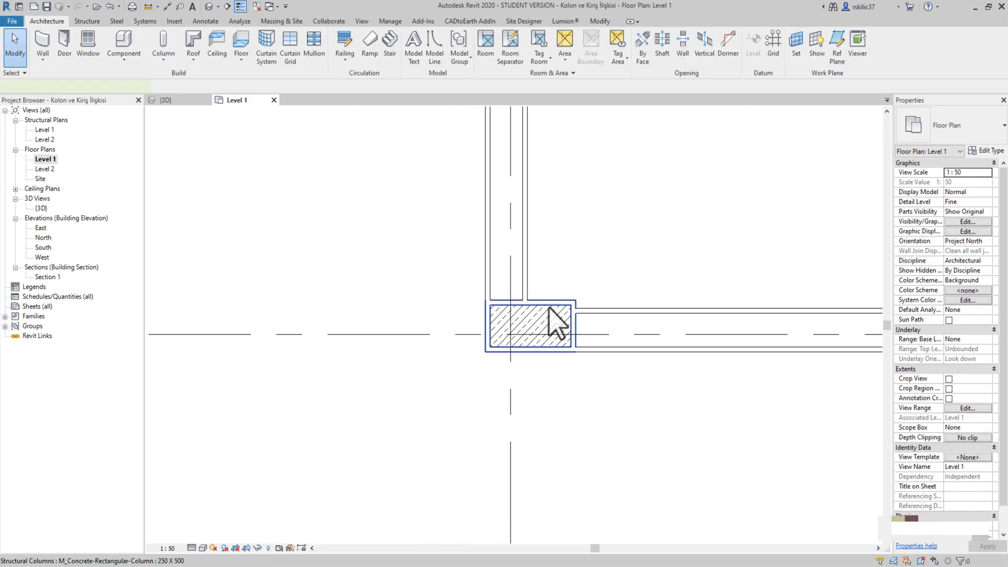
Switch the join order at column B-1 so the column cuts its walls.
{"action": "left_click", "coordinate": [552, 320]}
{"action": "mouse_move", "coordinate": [551, 320]}
{"action": "middle_mouse_down"}
{"action": "mouse_move", "coordinate": [388, 331]}
{"action": "mouse_move", "coordinate": [319, 294]}
{"action": "middle_mouse_up"}
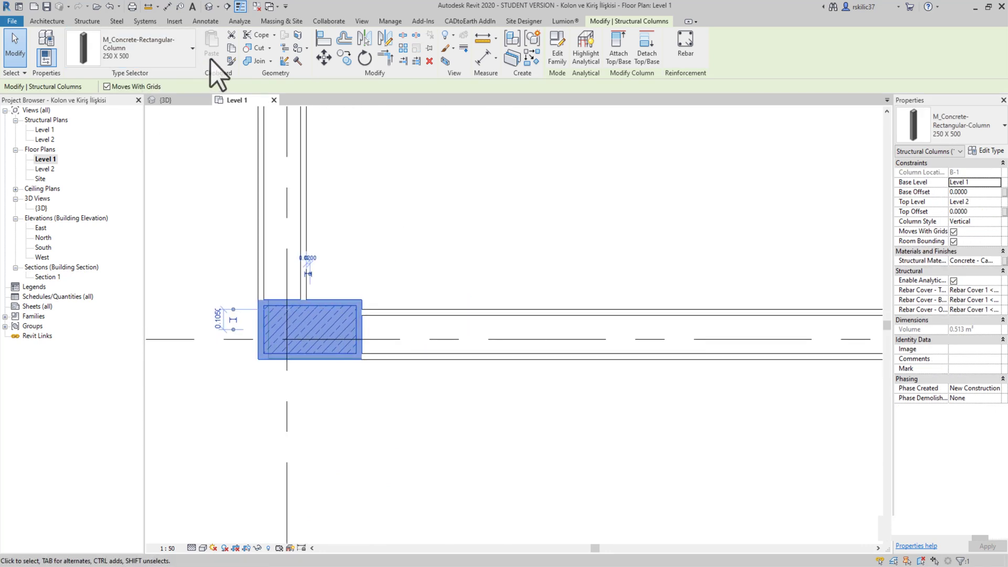
{"action": "left_click", "coordinate": [270, 61]}
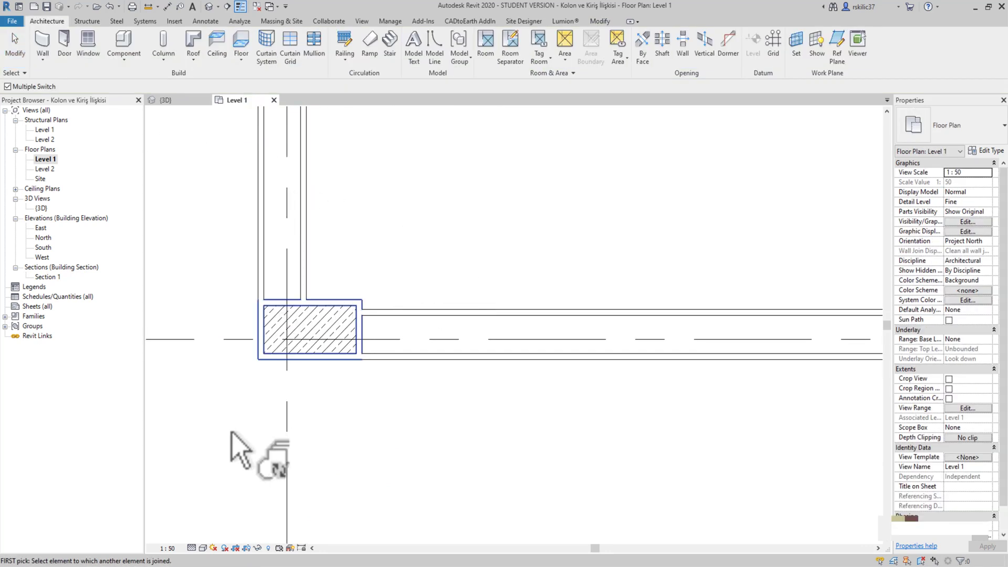
{"action": "left_click", "coordinate": [336, 336]}
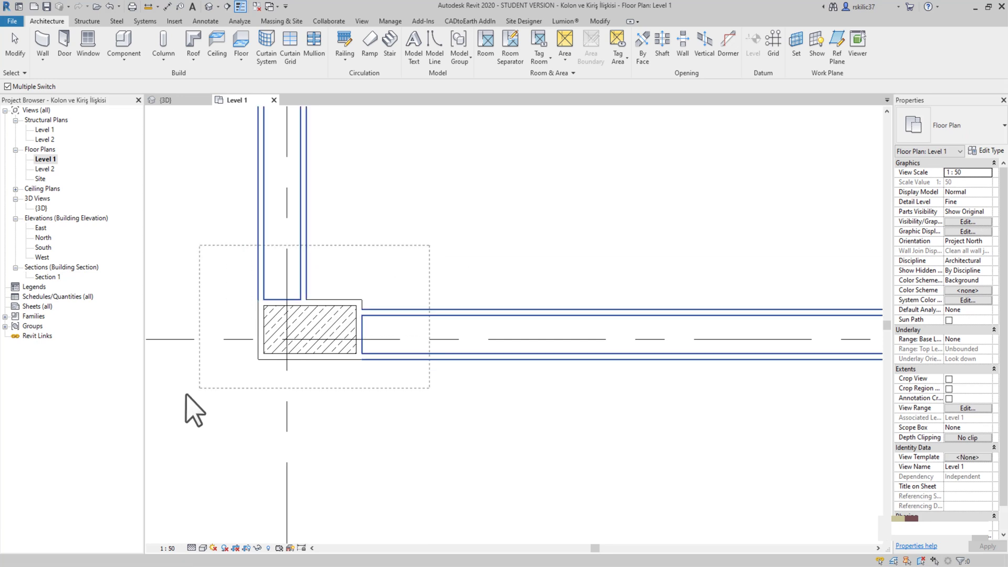
{"action": "scroll", "coordinate": [339, 331], "scroll_direction": "down", "scroll_amount": 2}
{"action": "key", "text": "Escape"}
{"action": "scroll", "coordinate": [341, 299], "scroll_direction": "down", "scroll_amount": 3}
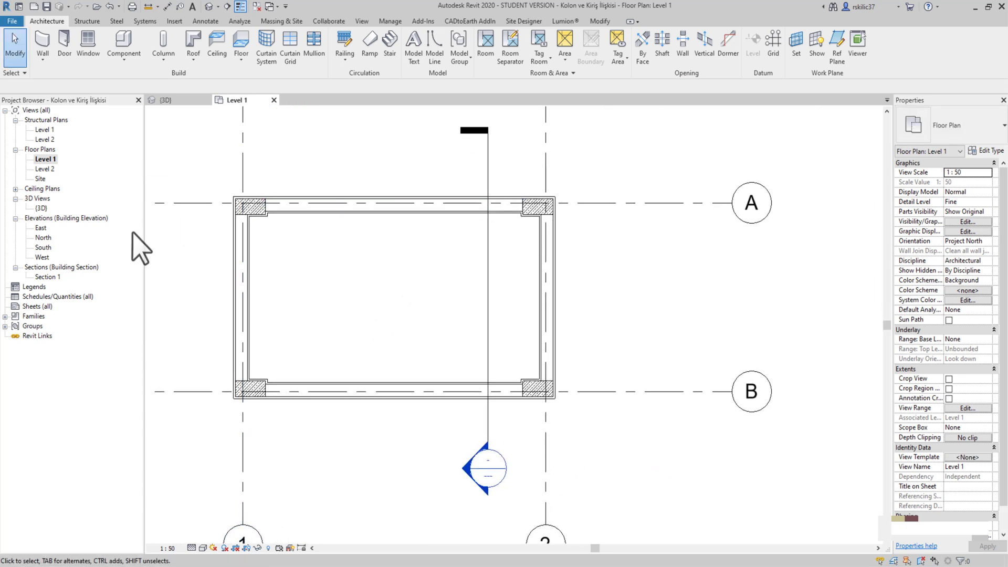
{"action": "left_click", "coordinate": [209, 7]}
{"action": "middle_click_drag", "start_coordinate": [447, 211], "coordinate": [622, 274], "text": "shift"}
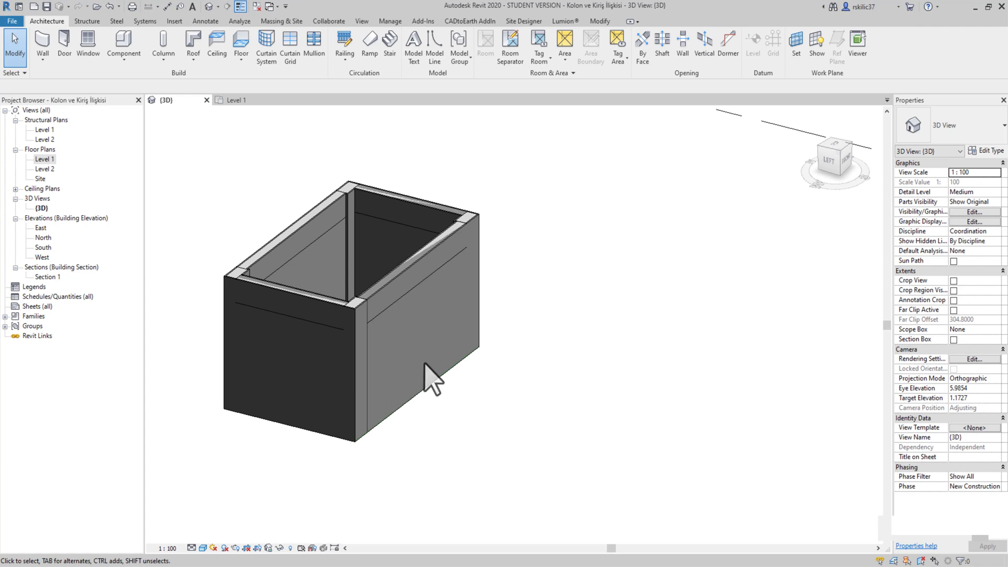
{"action": "middle_click_drag", "start_coordinate": [433, 379], "coordinate": [518, 499], "text": "shift"}
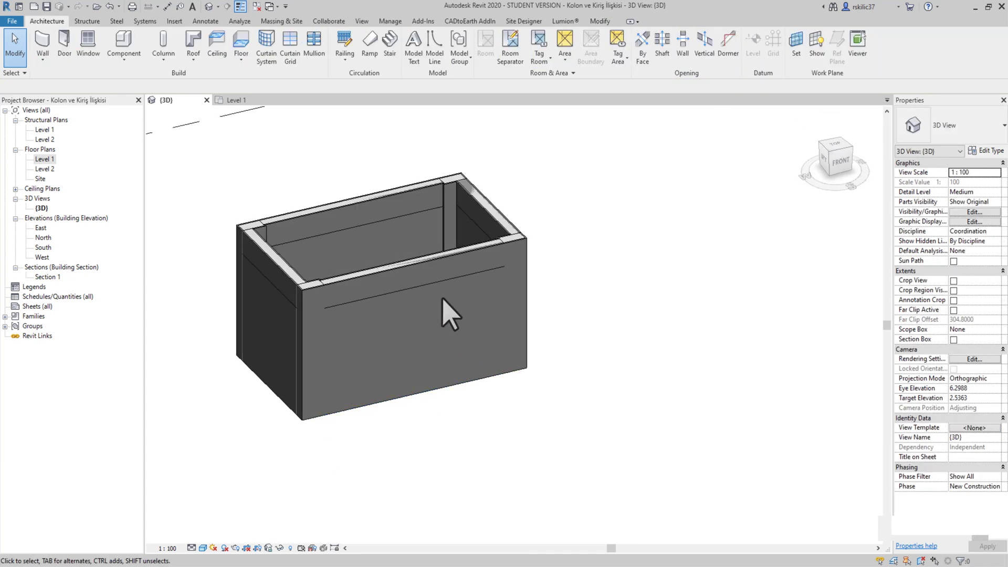
{"action": "mouse_move", "coordinate": [443, 300]}
{"action": "middle_mouse_down", "text": "shift"}
{"action": "mouse_move", "coordinate": [531, 266]}
{"action": "mouse_move", "coordinate": [443, 243]}
{"action": "mouse_move", "coordinate": [533, 240]}
{"action": "middle_mouse_up", "text": "shift"}
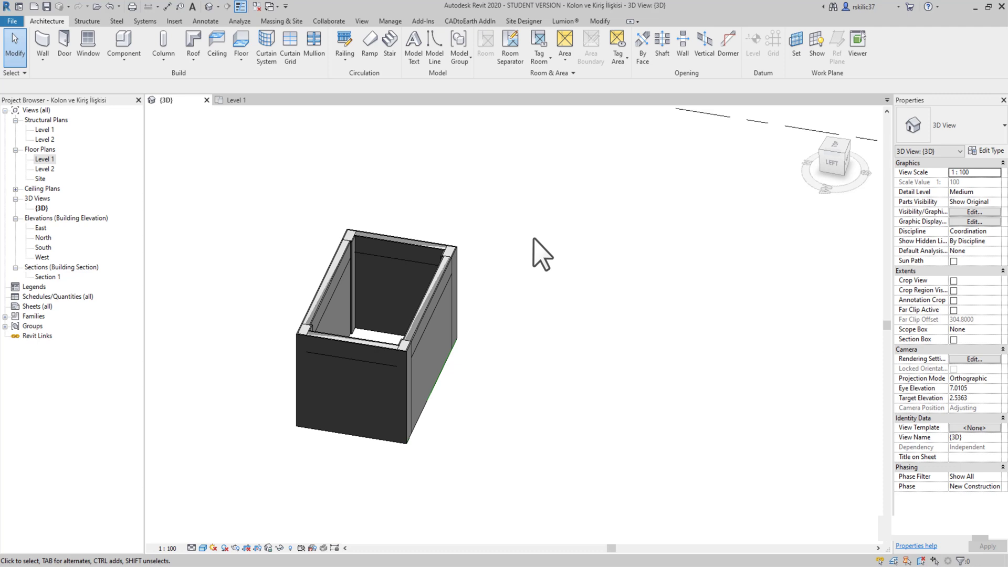
{"action": "double_click", "coordinate": [45, 159]}
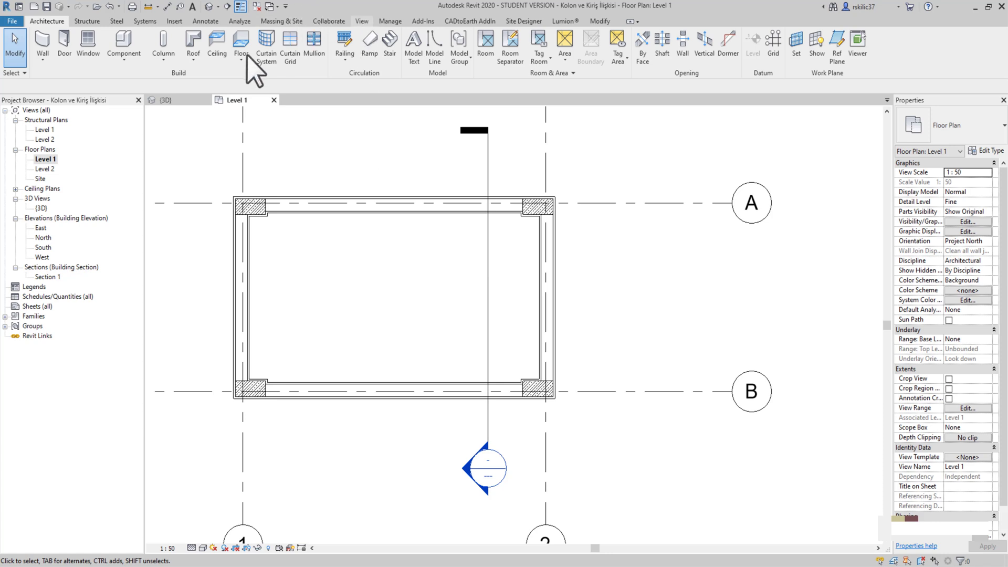
Draw Section 2 horizontally across the Level 1 frame, then open the Section 1 view.
{"action": "scroll", "coordinate": [294, 73], "scroll_direction": "down", "scroll_amount": 9}
{"action": "left_click", "coordinate": [352, 66]}
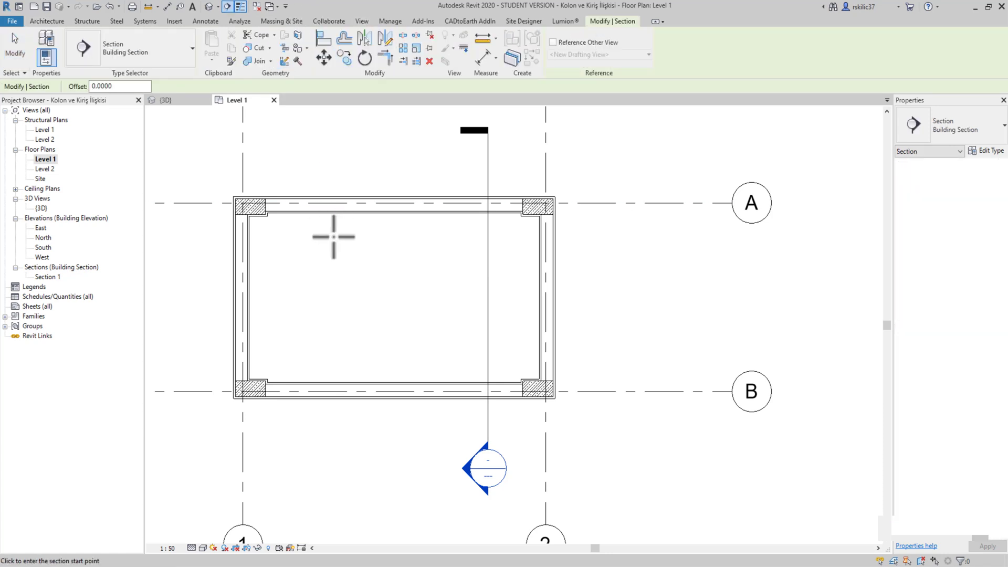
{"action": "scroll", "coordinate": [334, 232], "scroll_direction": "down", "scroll_amount": 2}
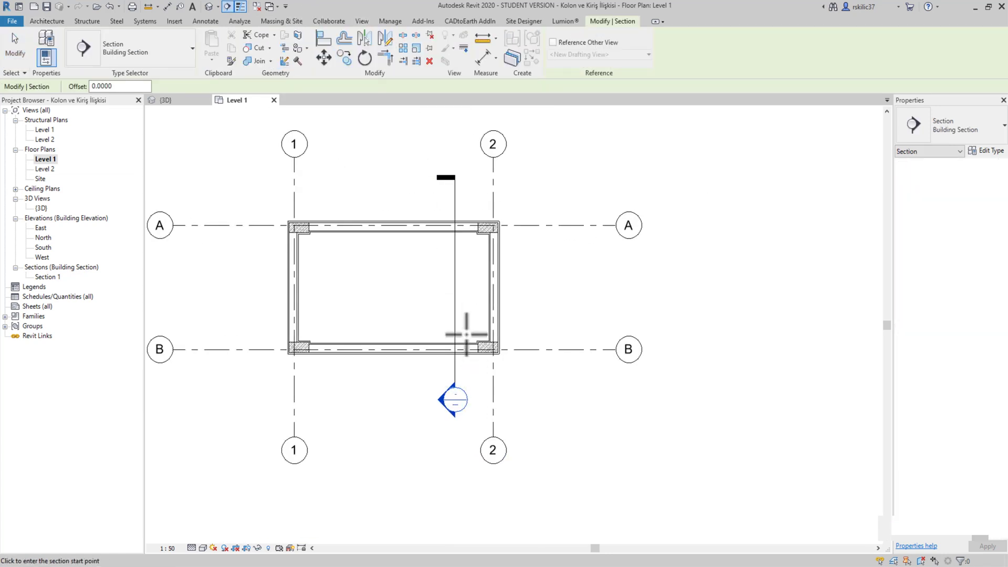
{"action": "left_click", "coordinate": [239, 281]}
{"action": "left_click", "coordinate": [590, 281]}
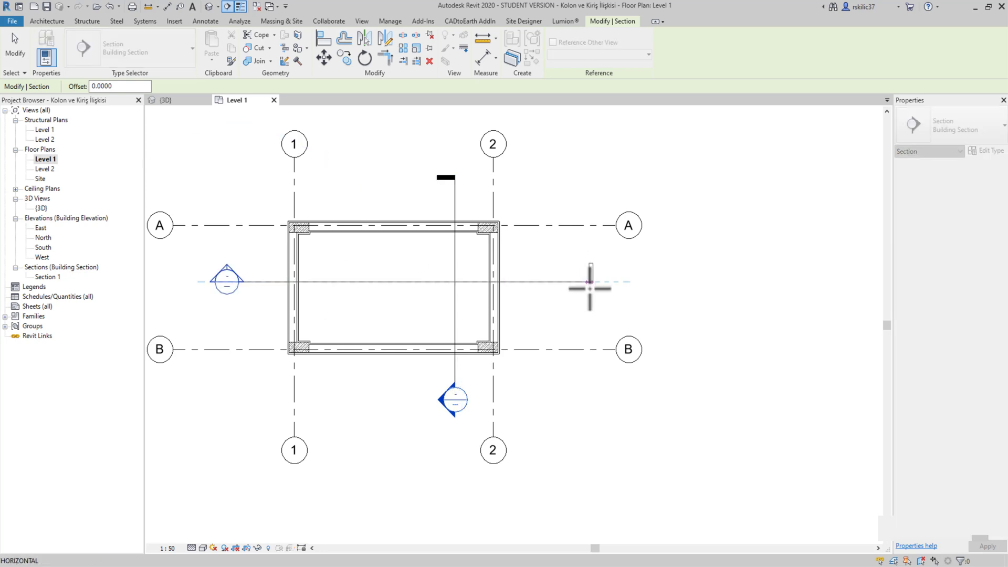
{"action": "key", "text": "Escape"}
{"action": "key", "text": "Escape"}
{"action": "middle_click_drag", "start_coordinate": [441, 273], "coordinate": [486, 300]}
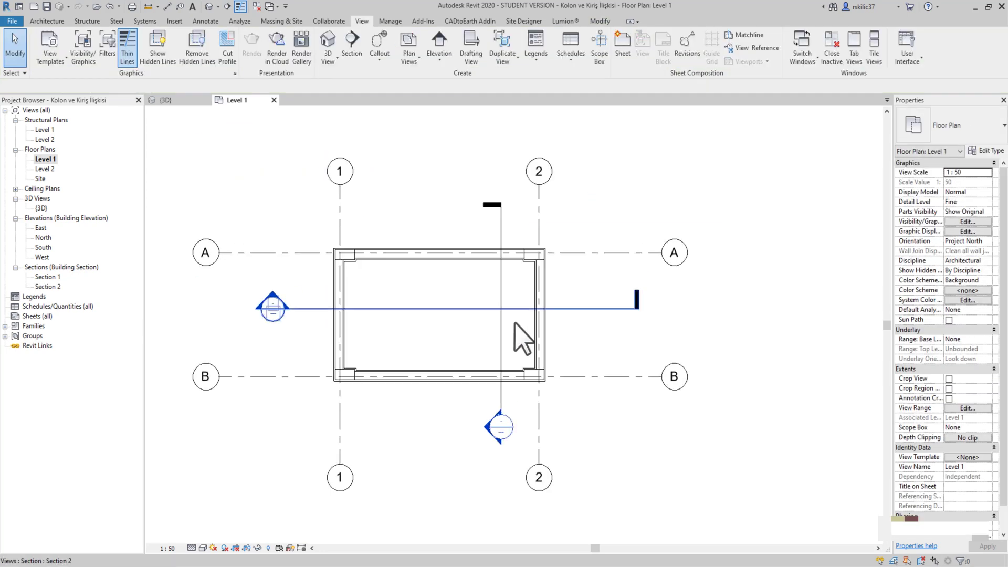
{"action": "double_click", "coordinate": [499, 426]}
In Section 1, locate the left beam and select the wall beneath it.
{"action": "scroll", "coordinate": [484, 428], "scroll_direction": "up", "scroll_amount": 3}
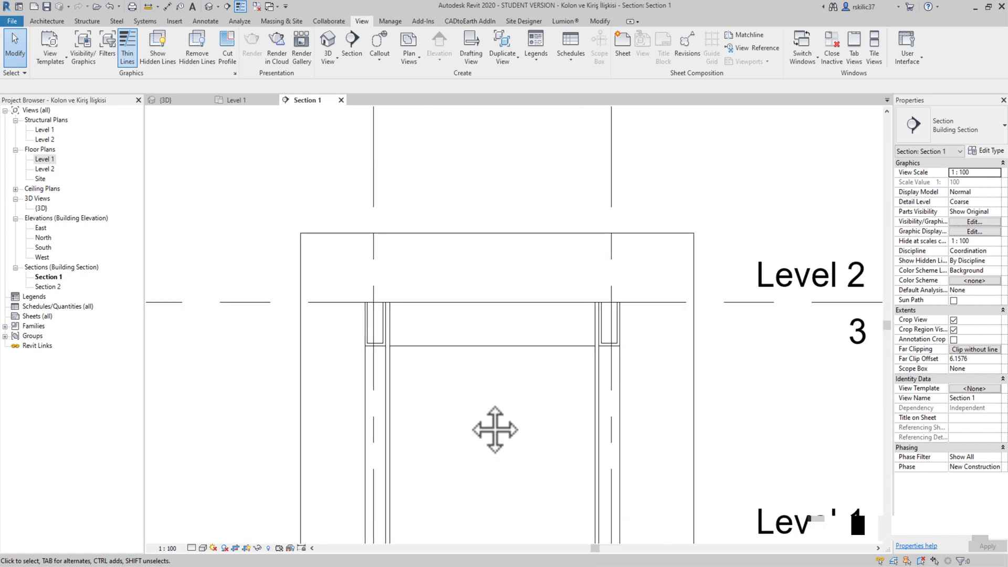
{"action": "middle_click_drag", "start_coordinate": [491, 428], "coordinate": [393, 349]}
{"action": "scroll", "coordinate": [388, 334], "scroll_direction": "up", "scroll_amount": 2}
{"action": "scroll", "coordinate": [382, 315], "scroll_direction": "up", "scroll_amount": 2}
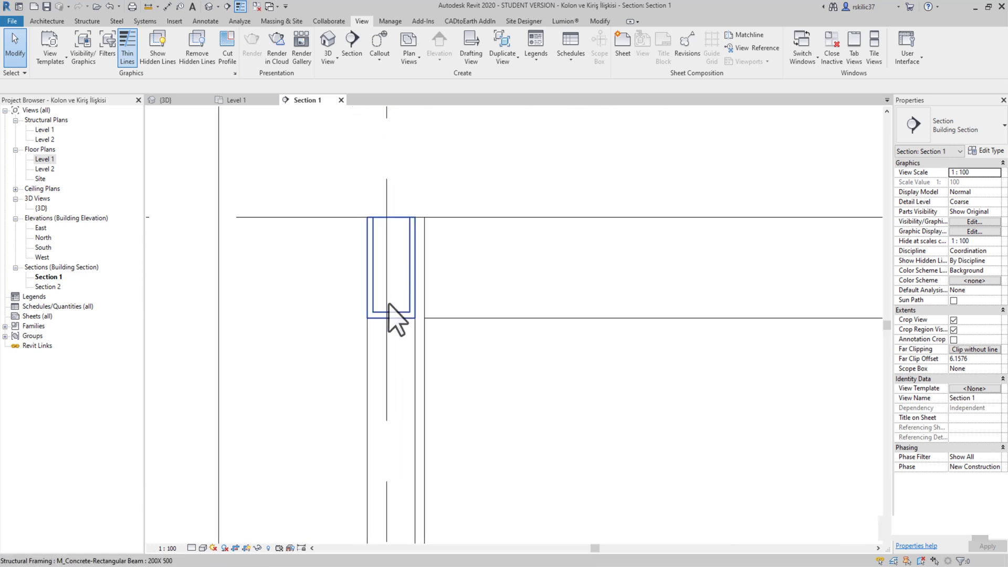
{"action": "left_click", "coordinate": [412, 349]}
{"action": "scroll", "coordinate": [412, 349], "scroll_direction": "down", "scroll_amount": 1}
{"action": "left_click", "coordinate": [776, 349]}
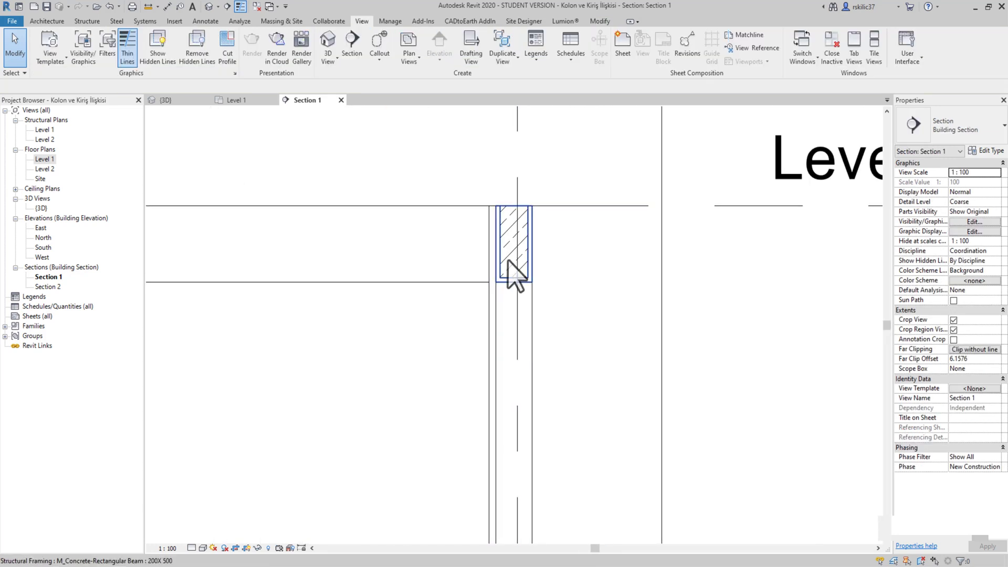
{"action": "left_click", "coordinate": [507, 286]}
{"action": "left_click", "coordinate": [503, 326]}
{"action": "scroll", "coordinate": [525, 207], "scroll_direction": "down", "scroll_amount": 1}
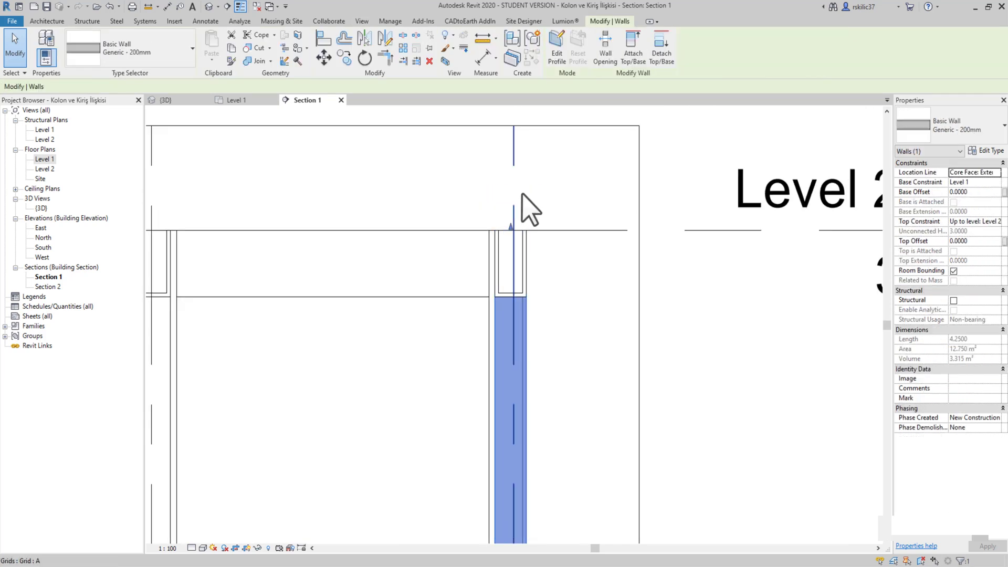
{"action": "scroll", "coordinate": [517, 331], "scroll_direction": "up", "scroll_amount": 2}
Drag the wall's top down to Top Offset -0.5000 so it stops beneath the beam.
{"action": "left_click_drag", "start_coordinate": [505, 342], "coordinate": [496, 359]}
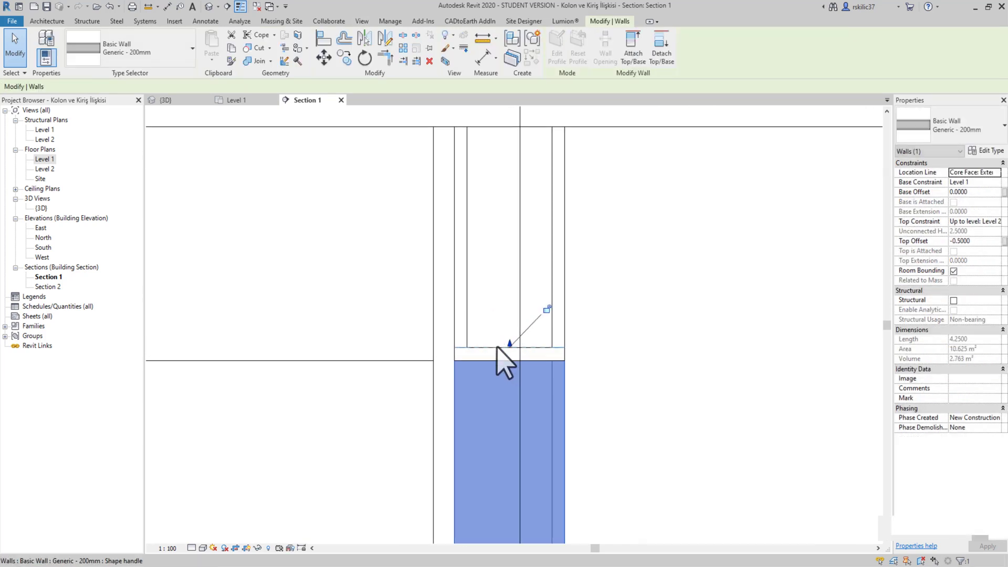
{"action": "scroll", "coordinate": [525, 341], "scroll_direction": "up", "scroll_amount": 3}
{"action": "scroll", "coordinate": [337, 308], "scroll_direction": "down", "scroll_amount": 3}
{"action": "middle_click_drag", "start_coordinate": [337, 308], "coordinate": [491, 377]}
{"action": "scroll", "coordinate": [491, 377], "scroll_direction": "down", "scroll_amount": 2}
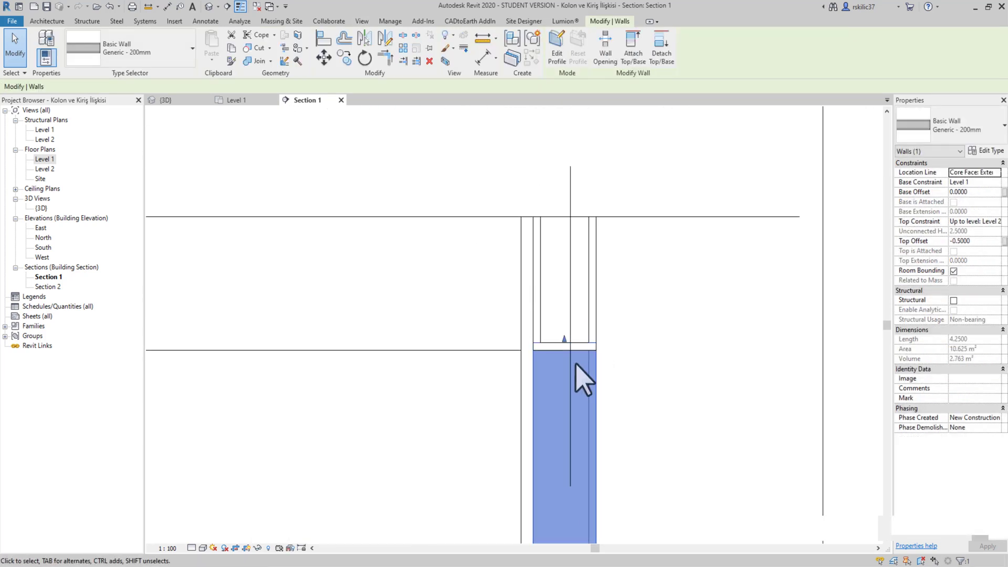
{"action": "middle_click_drag", "start_coordinate": [580, 382], "coordinate": [457, 364]}
{"action": "mouse_move", "coordinate": [448, 367]}
{"action": "left_mouse_down"}
{"action": "mouse_move", "coordinate": [465, 218]}
{"action": "mouse_move", "coordinate": [472, 380]}
{"action": "left_mouse_up"}
{"action": "scroll", "coordinate": [465, 218], "scroll_direction": "up", "scroll_amount": 1}
{"action": "scroll", "coordinate": [260, 269], "scroll_direction": "down", "scroll_amount": 2}
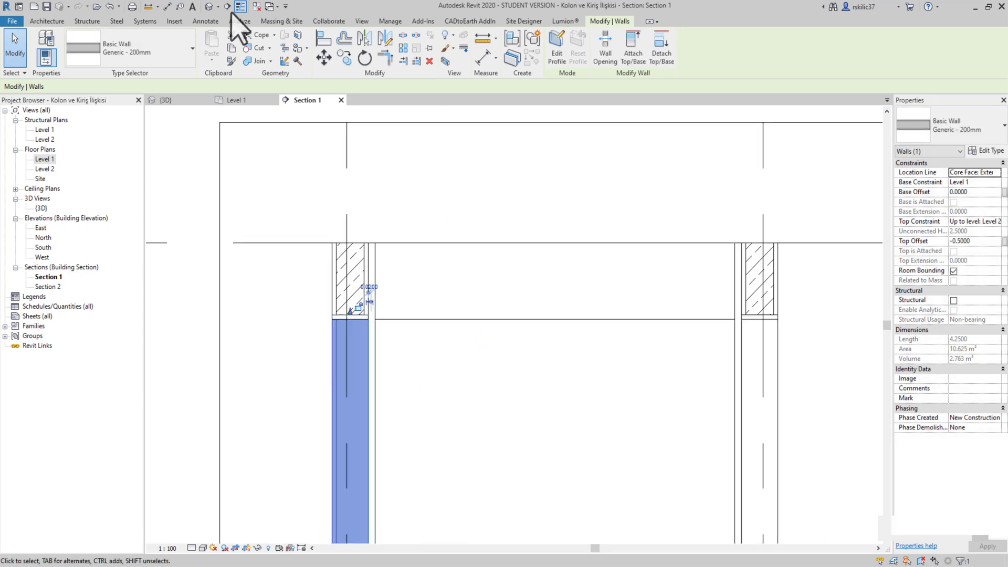
Join the left beam's geometry with the wall beneath it in Section 1.
{"action": "left_click", "coordinate": [258, 62]}
{"action": "scroll", "coordinate": [341, 315], "scroll_direction": "up", "scroll_amount": 2}
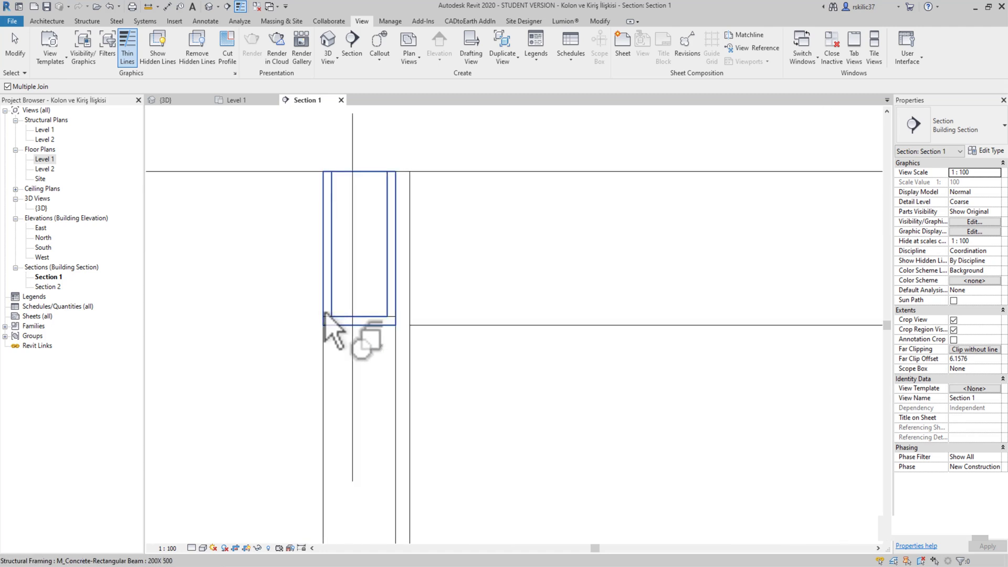
{"action": "scroll", "coordinate": [328, 294], "scroll_direction": "up", "scroll_amount": 1}
{"action": "left_click", "coordinate": [328, 299]}
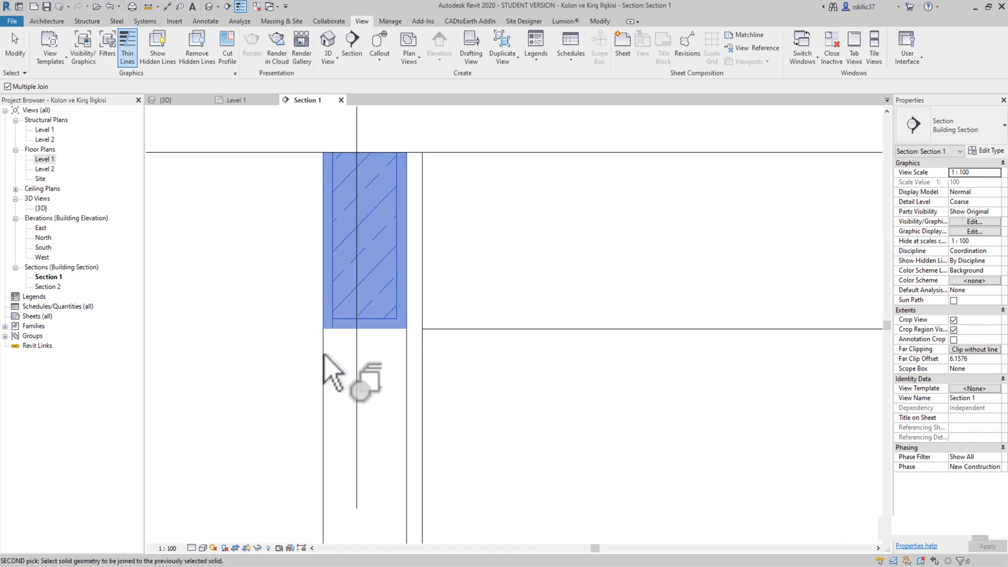
{"action": "scroll", "coordinate": [454, 326], "scroll_direction": "down", "scroll_amount": 2}
{"action": "scroll", "coordinate": [454, 327], "scroll_direction": "up", "scroll_amount": 2}
{"action": "scroll", "coordinate": [344, 275], "scroll_direction": "up", "scroll_amount": 1}
{"action": "left_click", "coordinate": [333, 244]}
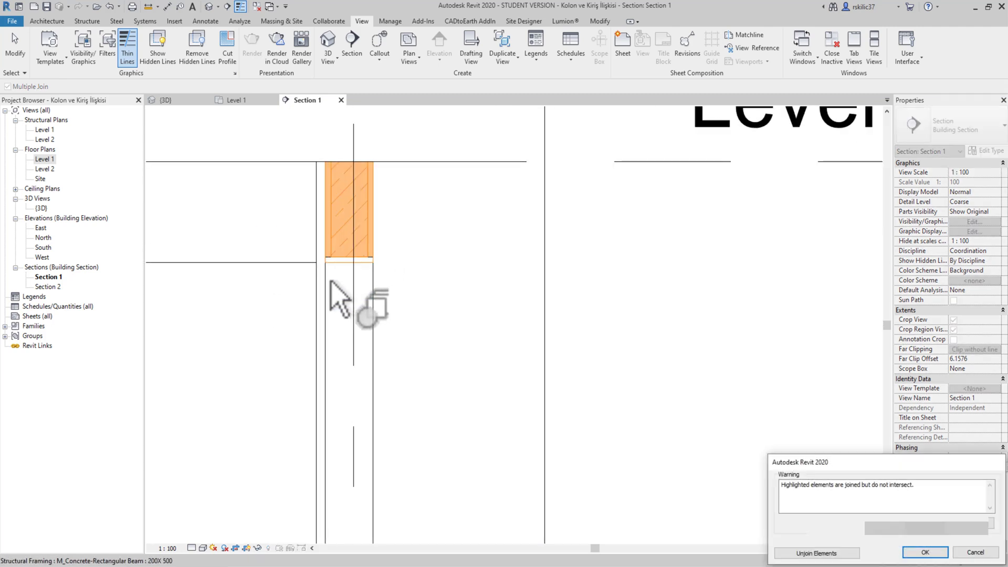
{"action": "left_click", "coordinate": [337, 259]}
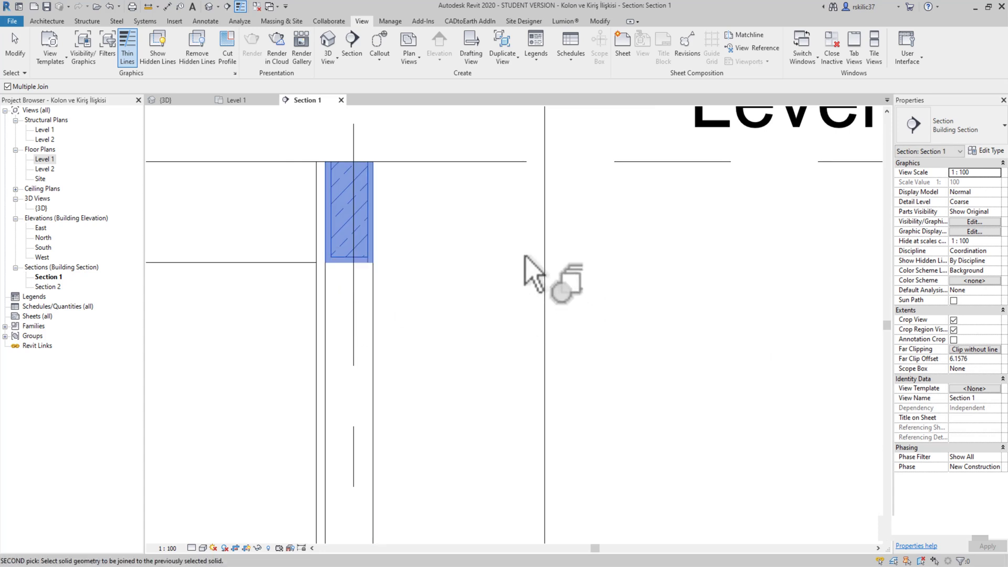
{"action": "key", "text": "Escape"}
Set Section 1 to Fine detail and select the wall under the left beam.
{"action": "scroll", "coordinate": [391, 295], "scroll_direction": "down", "scroll_amount": 2}
{"action": "scroll", "coordinate": [480, 289], "scroll_direction": "up", "scroll_amount": 2}
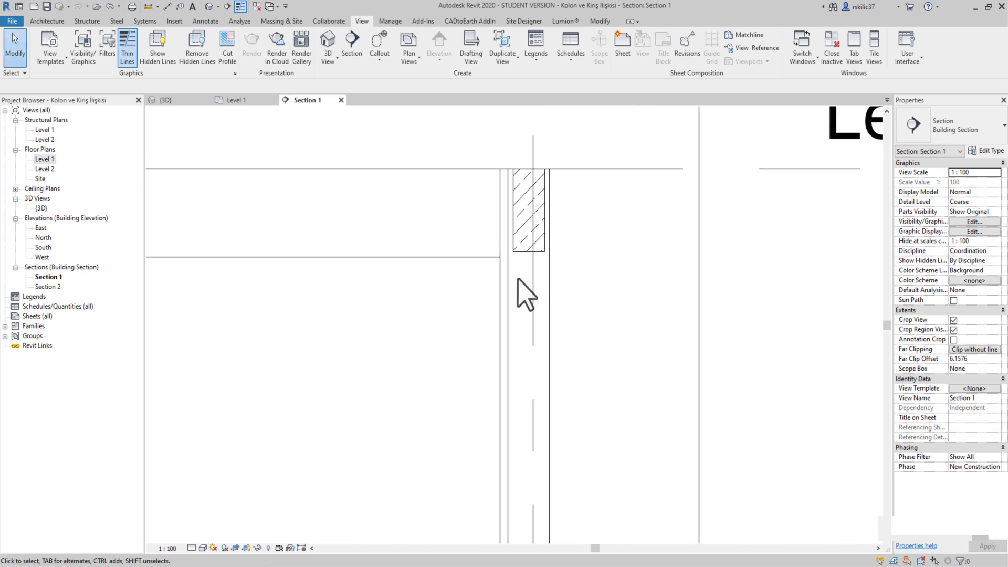
{"action": "left_click", "coordinate": [517, 318]}
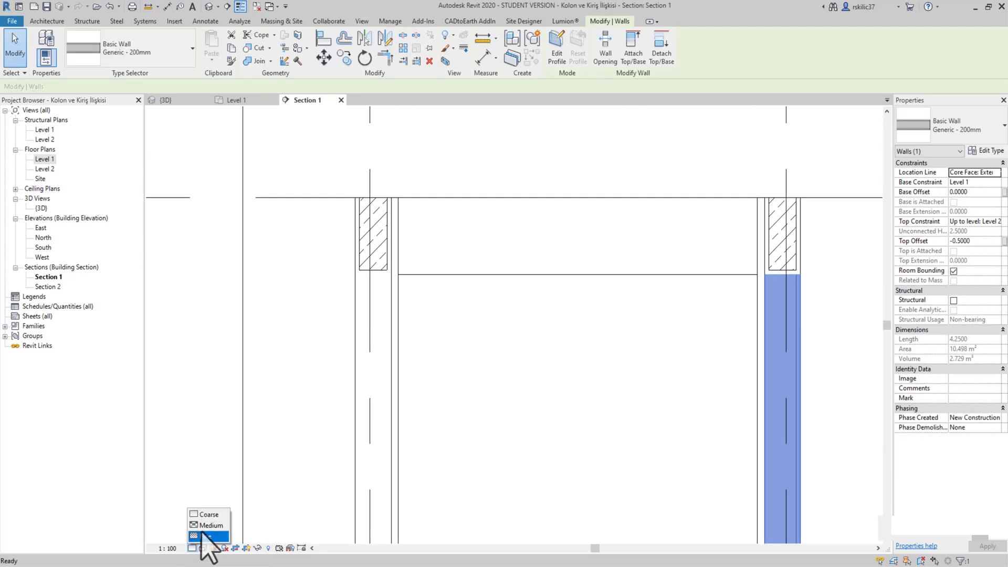
{"action": "left_click", "coordinate": [207, 536]}
{"action": "middle_click_drag", "start_coordinate": [661, 393], "coordinate": [457, 323]}
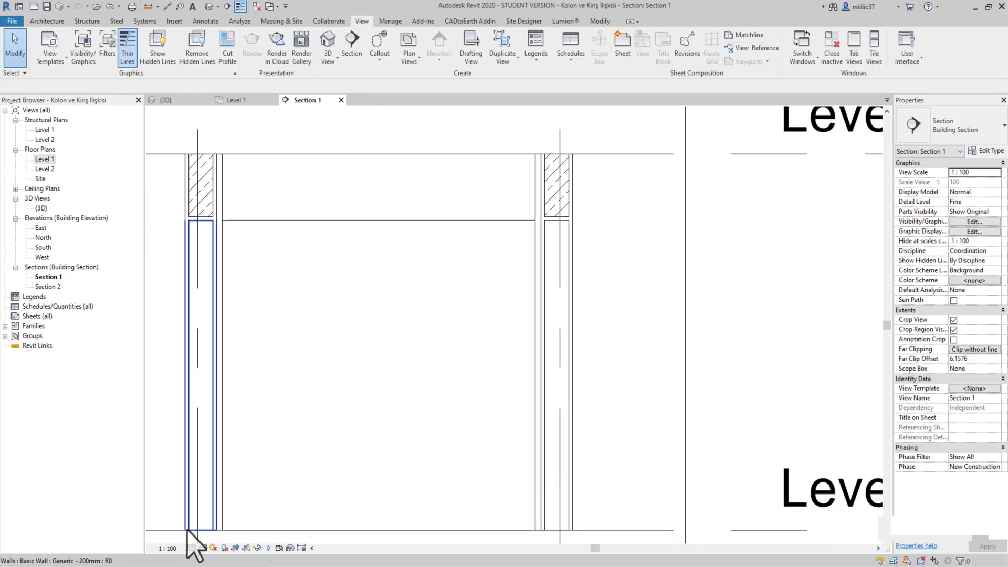
{"action": "scroll", "coordinate": [327, 387], "scroll_direction": "down", "scroll_amount": 2}
{"action": "scroll", "coordinate": [383, 339], "scroll_direction": "up", "scroll_amount": 3}
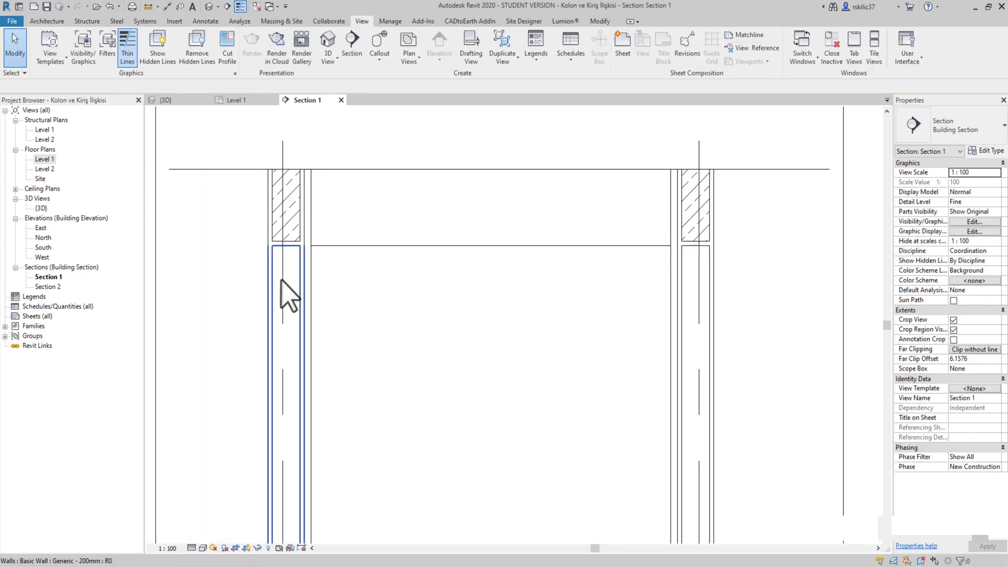
{"action": "left_click", "coordinate": [288, 298]}
Switch the join order between the left beam and its wall.
{"action": "left_click", "coordinate": [286, 124]}
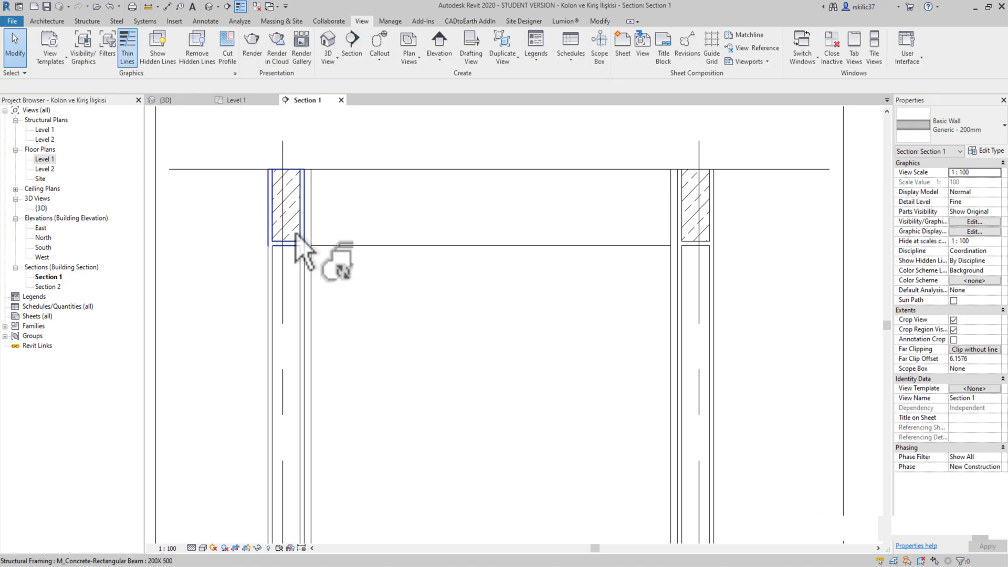
{"action": "scroll", "coordinate": [271, 232], "scroll_direction": "up", "scroll_amount": 2}
{"action": "left_click", "coordinate": [273, 252]}
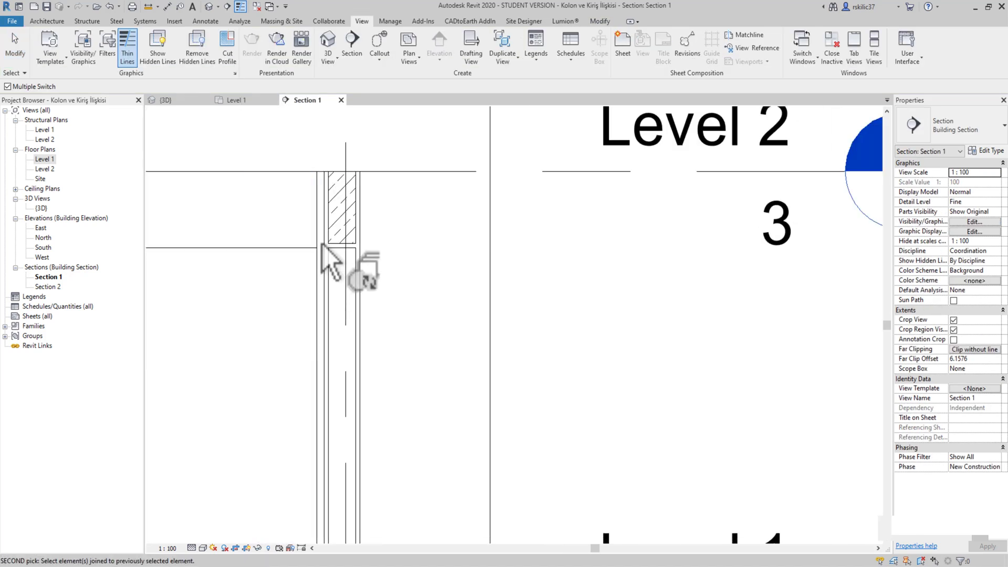
{"action": "key", "text": "Escape"}
{"action": "left_click", "coordinate": [344, 214]}
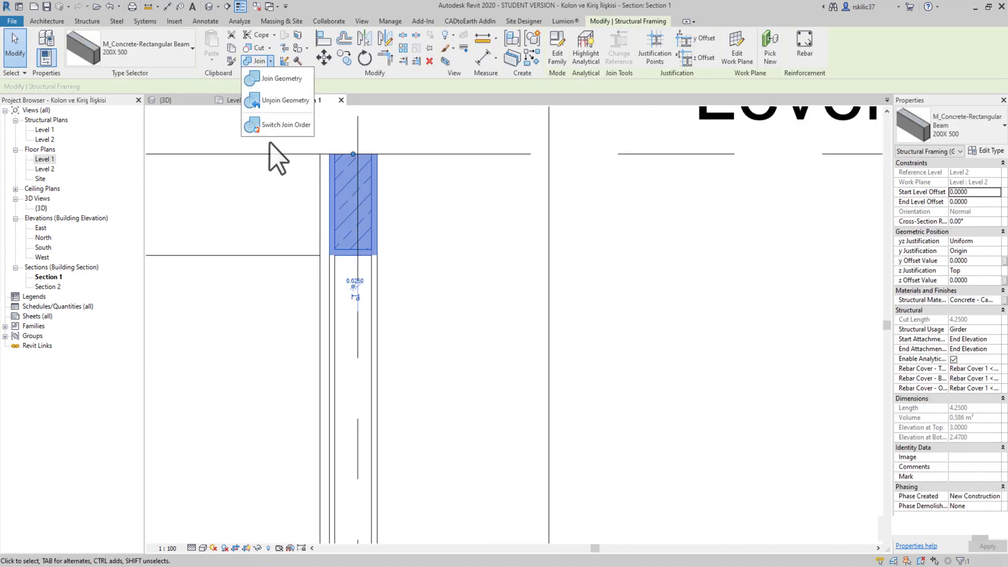
{"action": "left_click", "coordinate": [286, 125]}
{"action": "scroll", "coordinate": [348, 297], "scroll_direction": "up", "scroll_amount": 2}
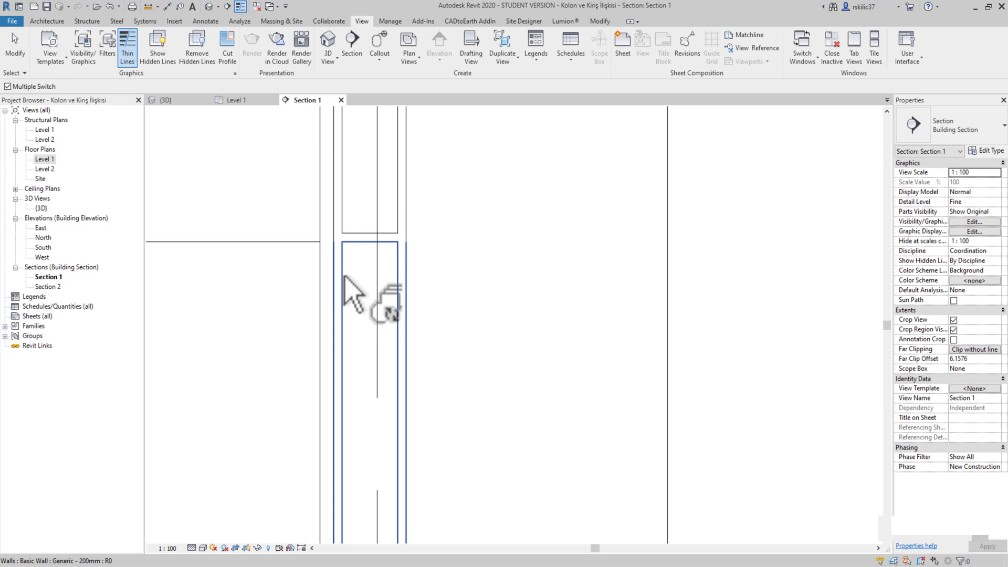
{"action": "left_click", "coordinate": [349, 226]}
{"action": "key", "text": "Escape"}
{"action": "scroll", "coordinate": [398, 283], "scroll_direction": "down", "scroll_amount": 5}
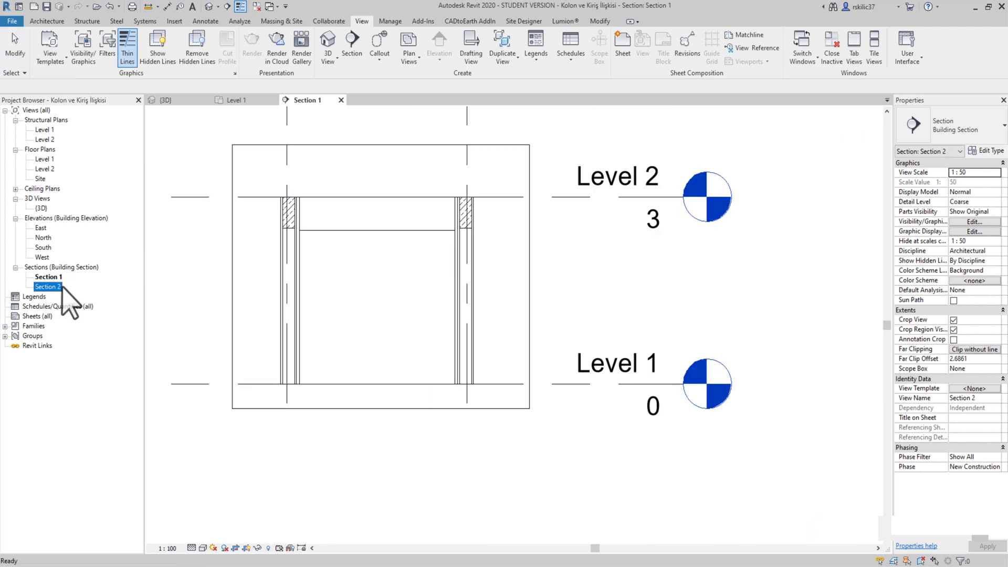
In Section 2, try lowering the left wall's top to mid-beam height, then undo it.
{"action": "double_click", "coordinate": [61, 287]}
{"action": "scroll", "coordinate": [383, 315], "scroll_direction": "up", "scroll_amount": 3}
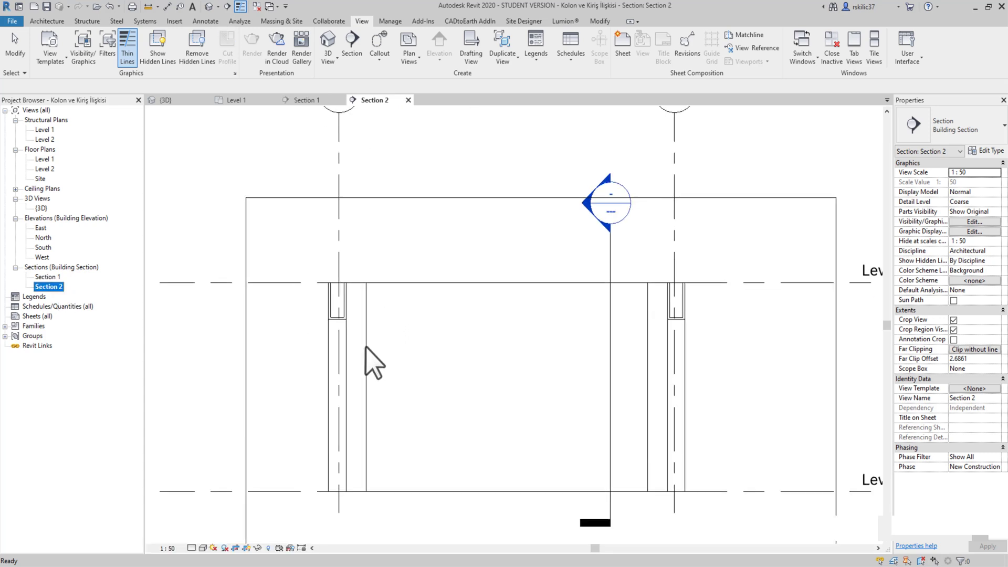
{"action": "scroll", "coordinate": [352, 341], "scroll_direction": "up", "scroll_amount": 3}
{"action": "left_click", "coordinate": [340, 339]}
{"action": "scroll", "coordinate": [339, 292], "scroll_direction": "up", "scroll_amount": 2}
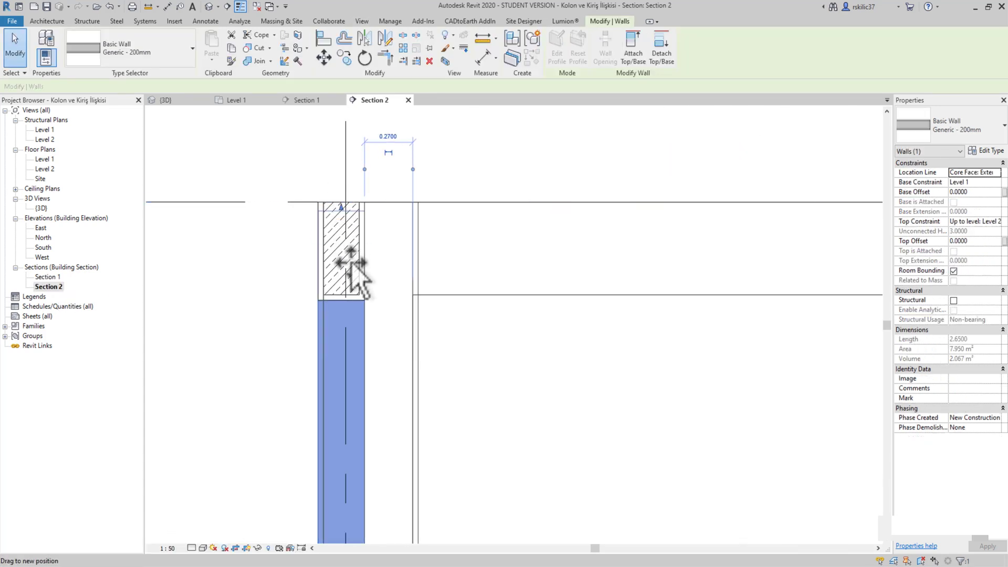
{"action": "left_click_drag", "start_coordinate": [352, 289], "coordinate": [354, 293]}
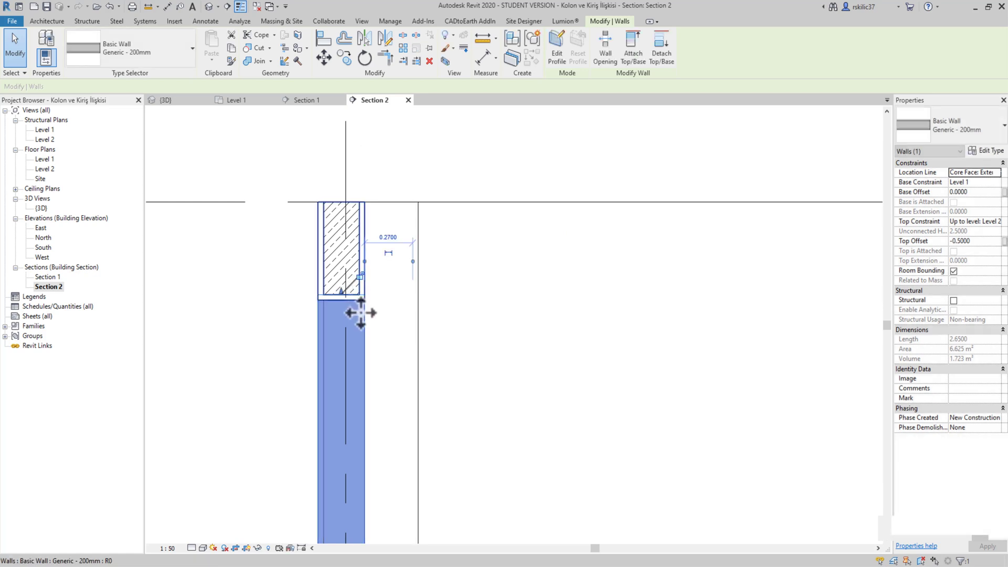
{"action": "scroll", "coordinate": [225, 288], "scroll_direction": "up", "scroll_amount": 2}
{"action": "scroll", "coordinate": [349, 239], "scroll_direction": "down", "scroll_amount": 2}
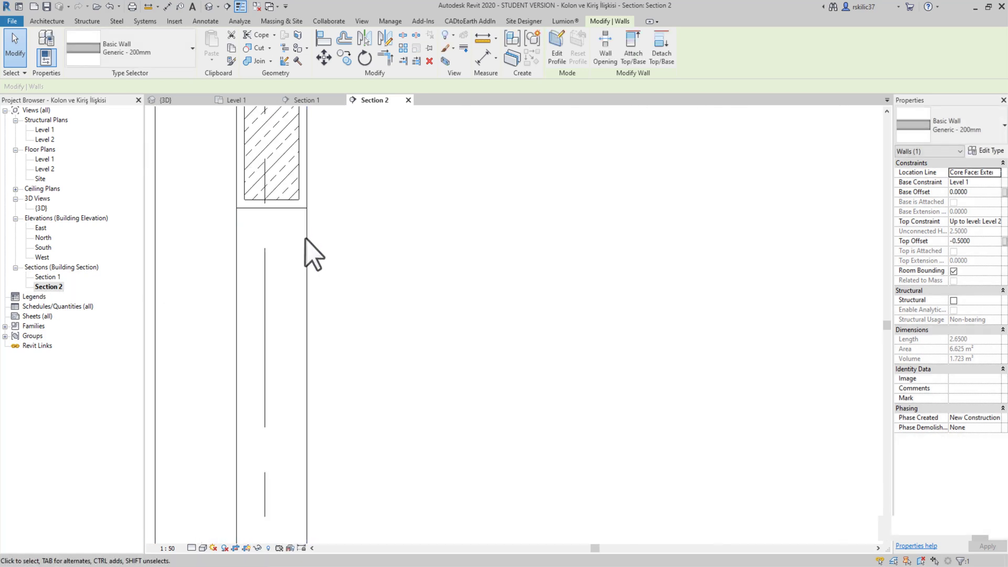
{"action": "key", "text": "ctrl+z"}
Drag the wall top down beneath the beam (Top Offset -0.5000) and select the wall there.
{"action": "scroll", "coordinate": [309, 232], "scroll_direction": "up", "scroll_amount": 2}
{"action": "left_click_drag", "start_coordinate": [372, 253], "coordinate": [385, 367]}
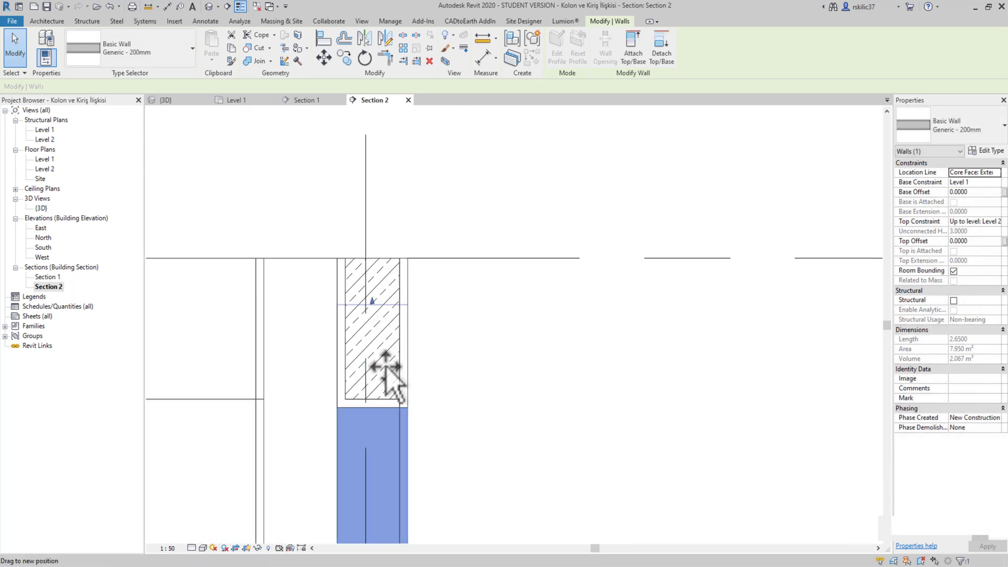
{"action": "left_click_drag", "start_coordinate": [389, 401], "coordinate": [382, 404]}
{"action": "key", "text": "Escape"}
{"action": "middle_click_drag", "start_coordinate": [367, 420], "coordinate": [514, 335]}
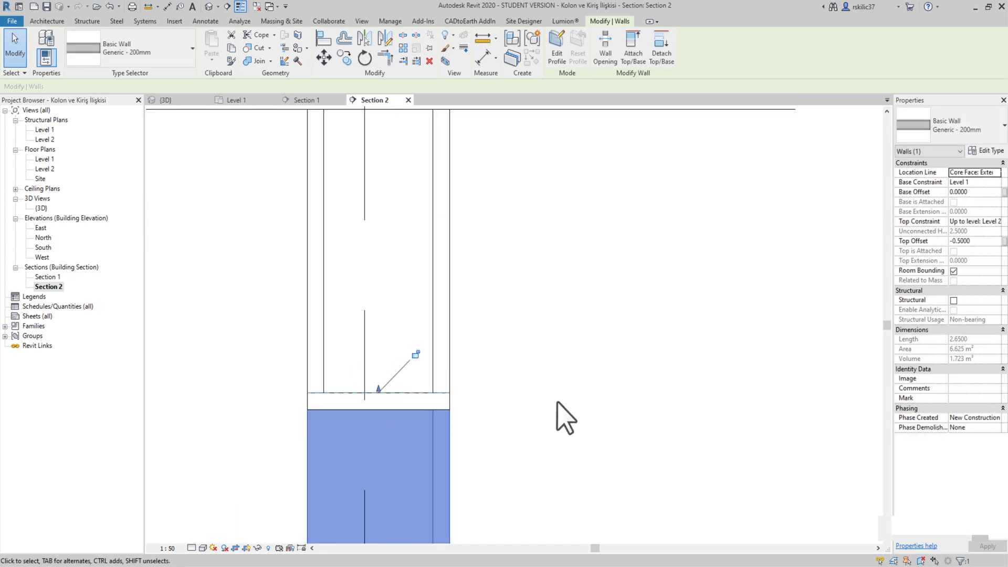
{"action": "scroll", "coordinate": [545, 375], "scroll_direction": "up", "scroll_amount": 2}
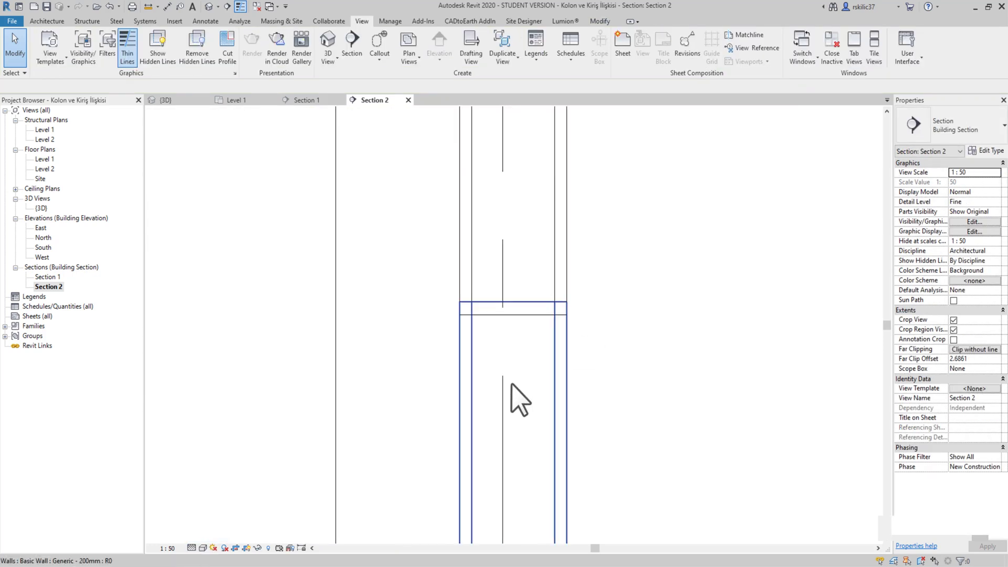
{"action": "middle_click_drag", "start_coordinate": [518, 401], "coordinate": [540, 310]}
{"action": "left_click", "coordinate": [523, 299]}
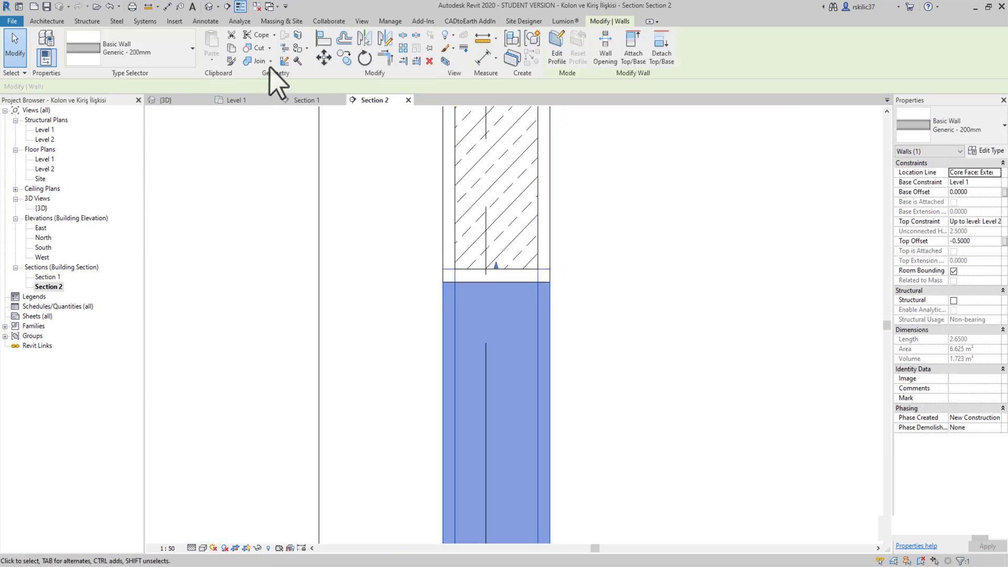
Join the beam's geometry with the wall beneath it in Section 2.
{"action": "left_click", "coordinate": [256, 61]}
{"action": "left_click", "coordinate": [457, 231]}
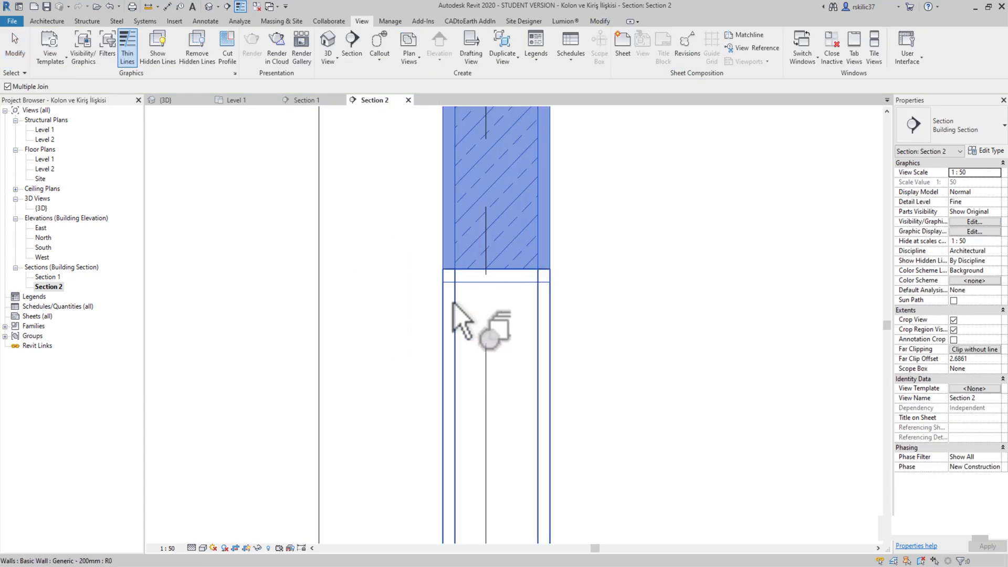
{"action": "scroll", "coordinate": [462, 318], "scroll_direction": "down", "scroll_amount": 3}
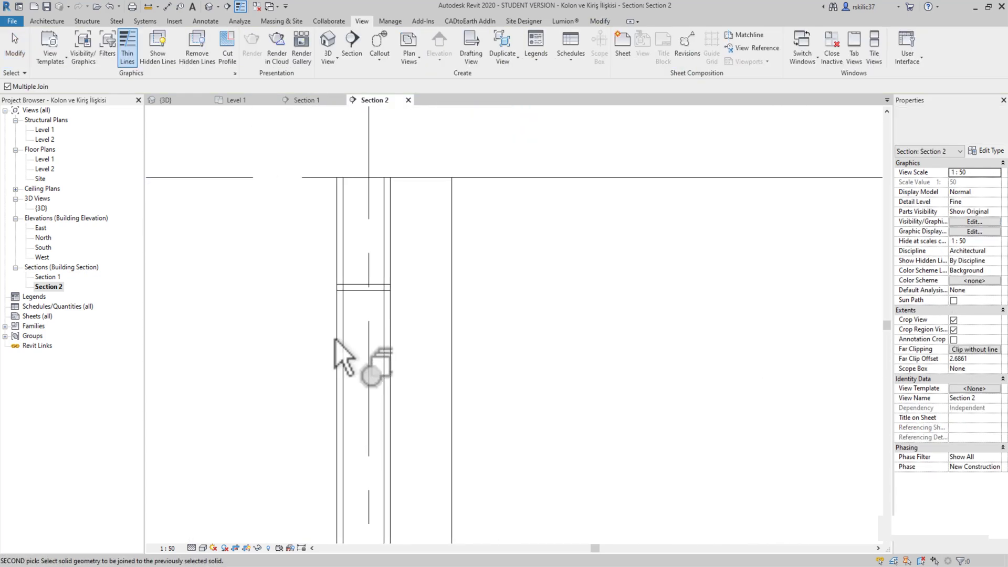
{"action": "left_click", "coordinate": [371, 304]}
{"action": "left_click", "coordinate": [373, 278]}
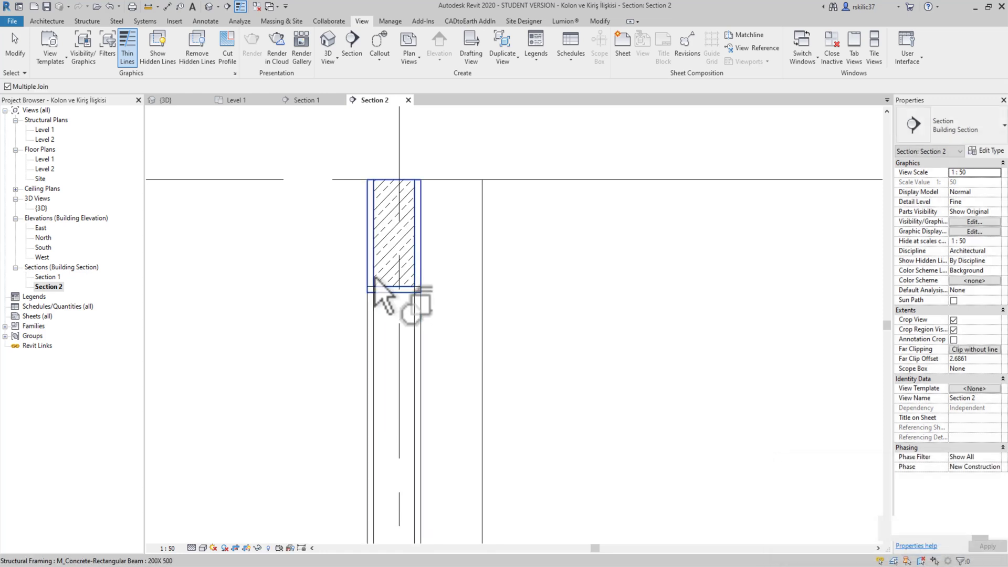
{"action": "key", "text": "Escape"}
{"action": "key", "text": "Escape"}
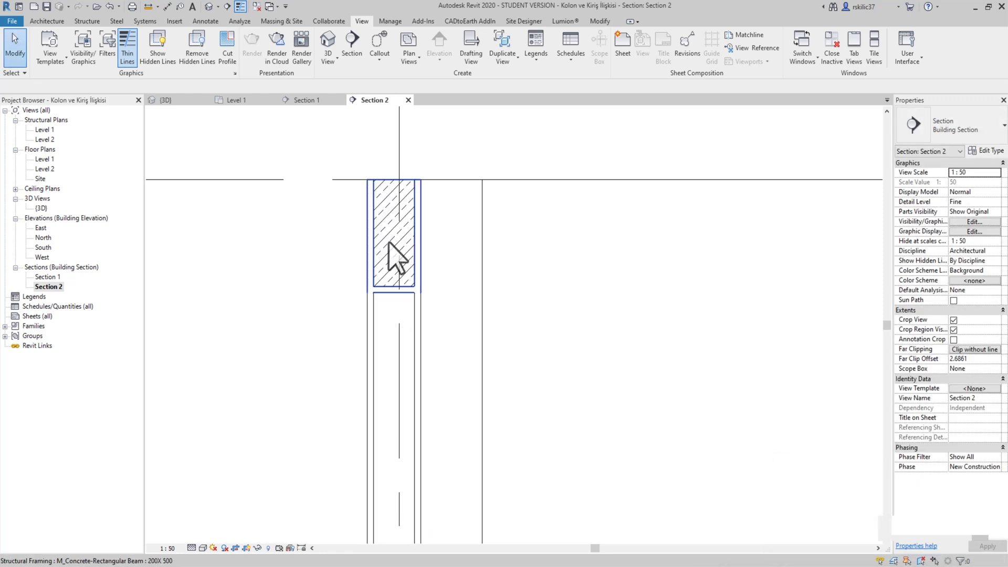
Switch the join order so the beam and wall swap which one cuts the other.
{"action": "left_click", "coordinate": [389, 243]}
{"action": "left_click", "coordinate": [264, 126]}
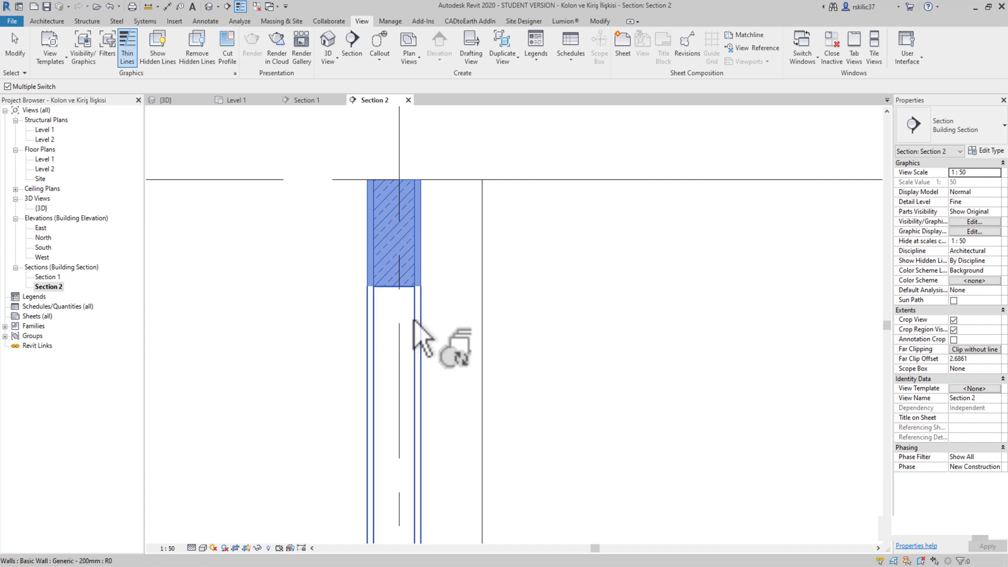
{"action": "middle_click_drag", "start_coordinate": [416, 337], "coordinate": [612, 247]}
{"action": "key", "text": "Escape"}
{"action": "left_click", "coordinate": [609, 230]}
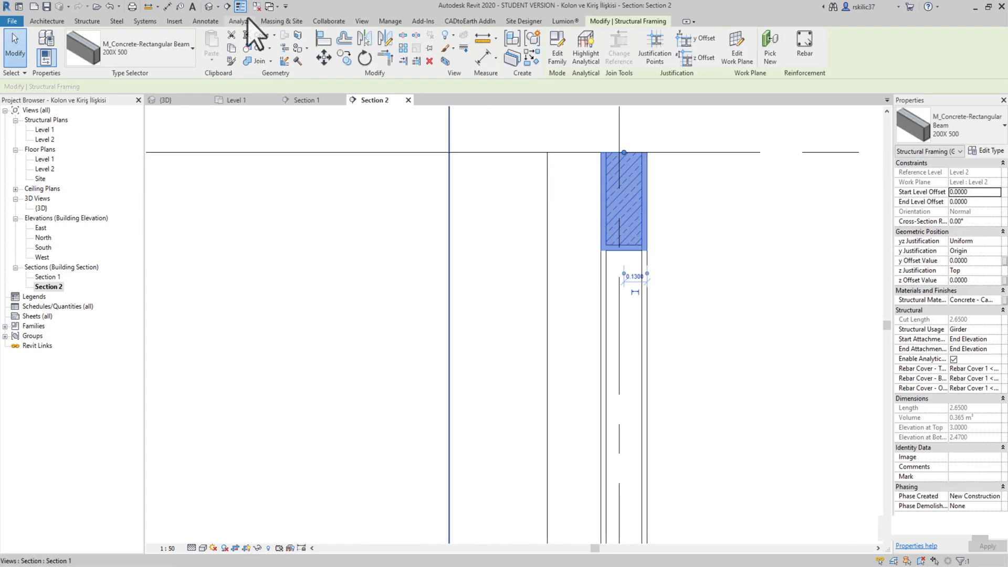
{"action": "left_click", "coordinate": [270, 61]}
{"action": "left_click", "coordinate": [268, 125]}
{"action": "scroll", "coordinate": [668, 244], "scroll_direction": "up", "scroll_amount": 1}
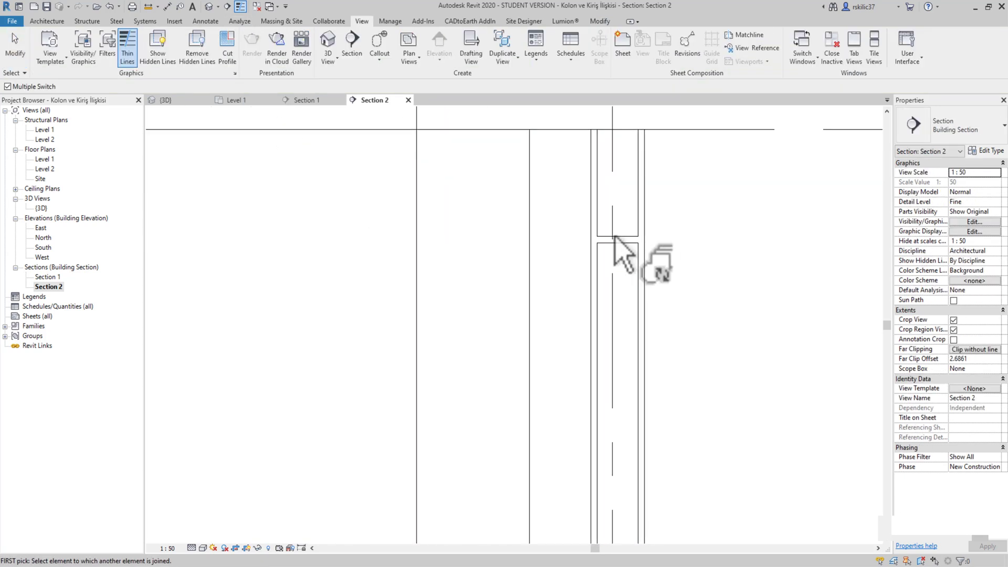
{"action": "scroll", "coordinate": [630, 263], "scroll_direction": "up", "scroll_amount": 1}
{"action": "key", "text": "Escape"}
{"action": "scroll", "coordinate": [646, 325], "scroll_direction": "down", "scroll_amount": 2}
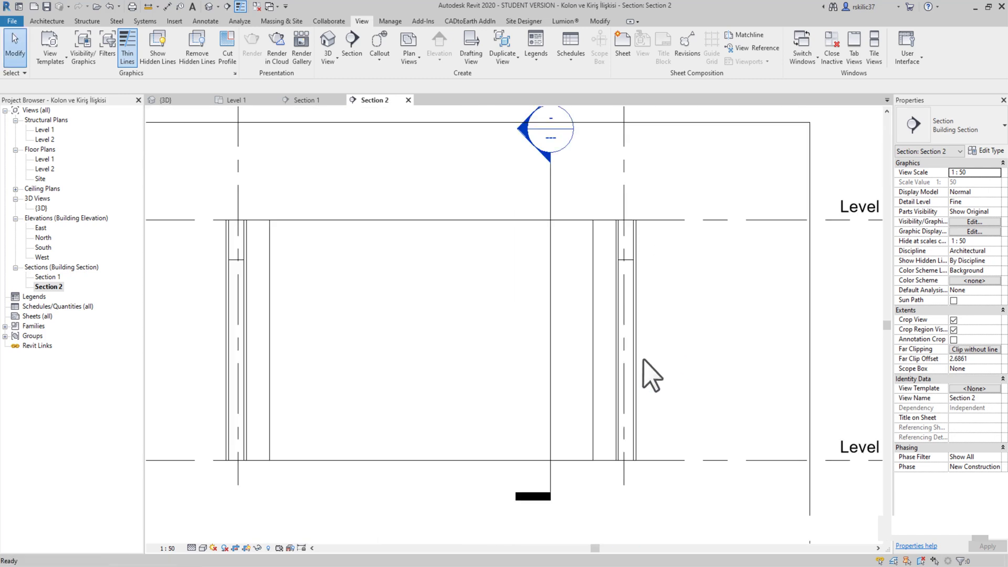
{"action": "scroll", "coordinate": [648, 371], "scroll_direction": "down", "scroll_amount": 2}
Show the 3D view of the walled frame in a lighter, textured visual style.
{"action": "left_click", "coordinate": [209, 6]}
{"action": "scroll", "coordinate": [383, 325], "scroll_direction": "up", "scroll_amount": 2}
{"action": "scroll", "coordinate": [315, 331], "scroll_direction": "up", "scroll_amount": 2}
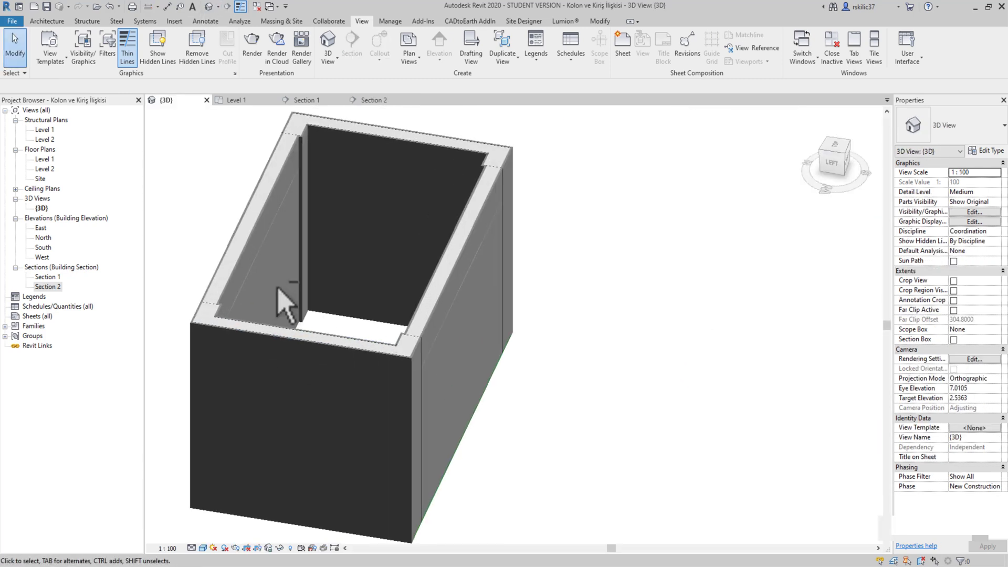
{"action": "mouse_move", "coordinate": [286, 304]}
{"action": "middle_mouse_down", "text": "shift"}
{"action": "mouse_move", "coordinate": [512, 300]}
{"action": "mouse_move", "coordinate": [525, 181]}
{"action": "middle_mouse_up", "text": "shift"}
{"action": "scroll", "coordinate": [342, 242], "scroll_direction": "down", "scroll_amount": 2}
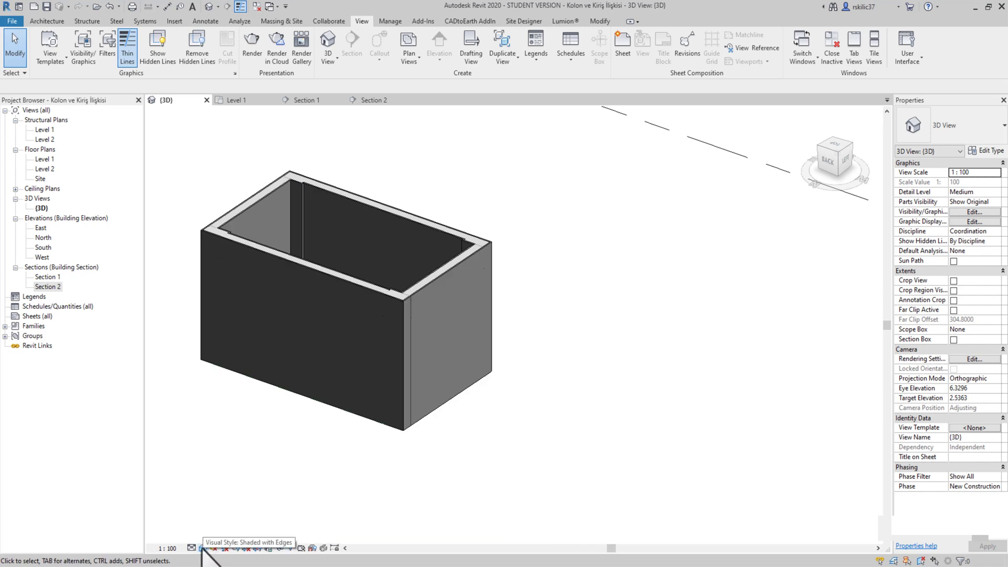
{"action": "left_click", "coordinate": [202, 548]}
{"action": "left_click", "coordinate": [228, 539]}
Orbit to look down into the frame and select the M_Concrete-Rectangular Beam 200X500 on the wall.
{"action": "mouse_move", "coordinate": [383, 304]}
{"action": "middle_mouse_down", "text": "shift"}
{"action": "mouse_move", "coordinate": [517, 206]}
{"action": "mouse_move", "coordinate": [457, 189]}
{"action": "middle_mouse_up", "text": "shift"}
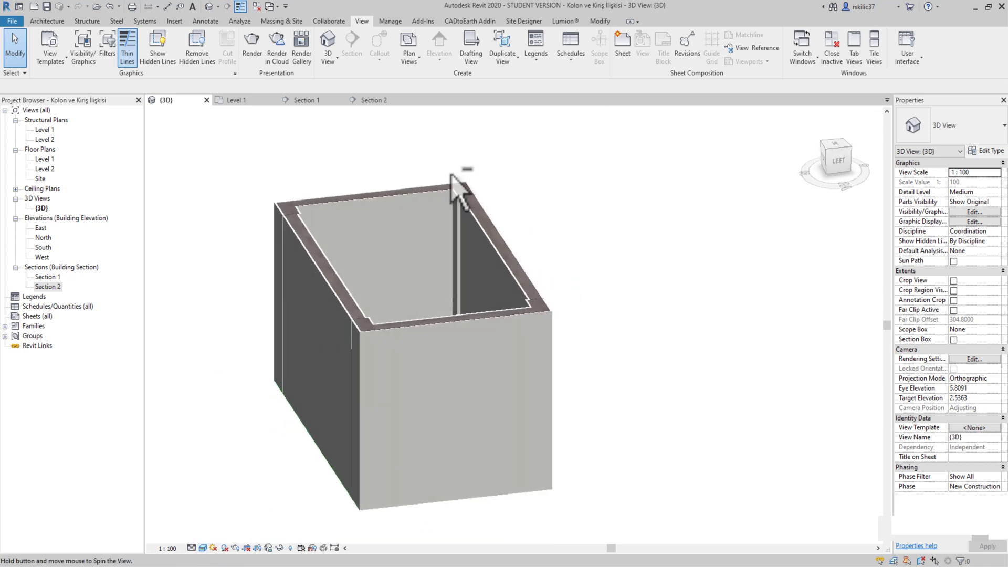
{"action": "mouse_move", "coordinate": [349, 186]}
{"action": "middle_mouse_down", "text": "shift"}
{"action": "mouse_move", "coordinate": [254, 206]}
{"action": "mouse_move", "coordinate": [332, 198]}
{"action": "mouse_move", "coordinate": [480, 210]}
{"action": "middle_mouse_up", "text": "shift"}
{"action": "middle_click_drag", "start_coordinate": [531, 243], "coordinate": [708, 396], "text": "shift"}
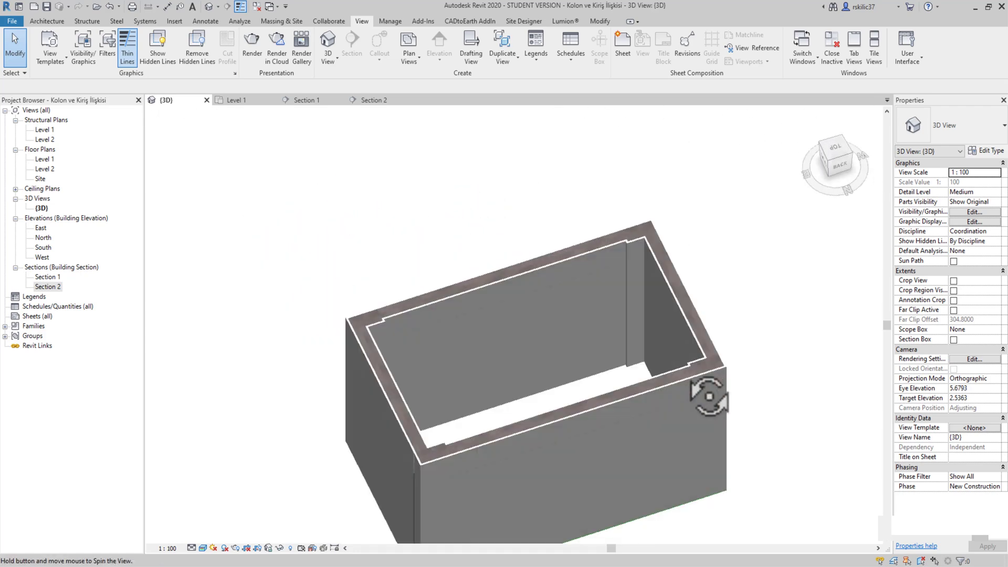
{"action": "scroll", "coordinate": [675, 220], "scroll_direction": "up", "scroll_amount": 3}
{"action": "scroll", "coordinate": [516, 315], "scroll_direction": "up", "scroll_amount": 3}
{"action": "left_click", "coordinate": [604, 209]}
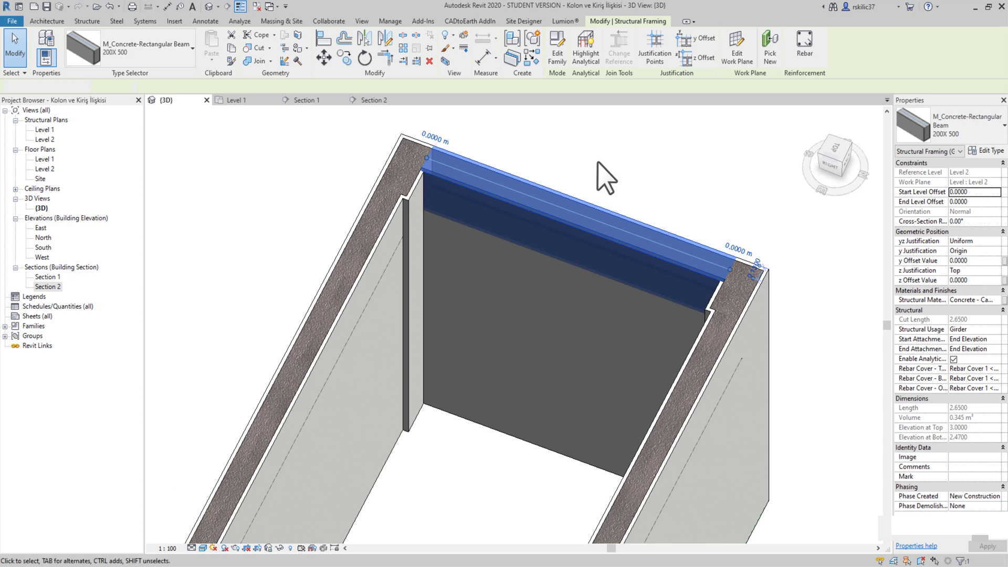
{"action": "key", "text": "h"}
{"action": "key", "text": "h"}
{"action": "mouse_move", "coordinate": [544, 198]}
{"action": "middle_mouse_down", "text": "shift"}
{"action": "mouse_move", "coordinate": [602, 210]}
{"action": "mouse_move", "coordinate": [524, 168]}
{"action": "mouse_move", "coordinate": [466, 118]}
{"action": "mouse_move", "coordinate": [597, 365]}
{"action": "mouse_move", "coordinate": [522, 254]}
{"action": "mouse_move", "coordinate": [578, 443]}
{"action": "mouse_move", "coordinate": [571, 422]}
{"action": "middle_mouse_up", "text": "shift"}
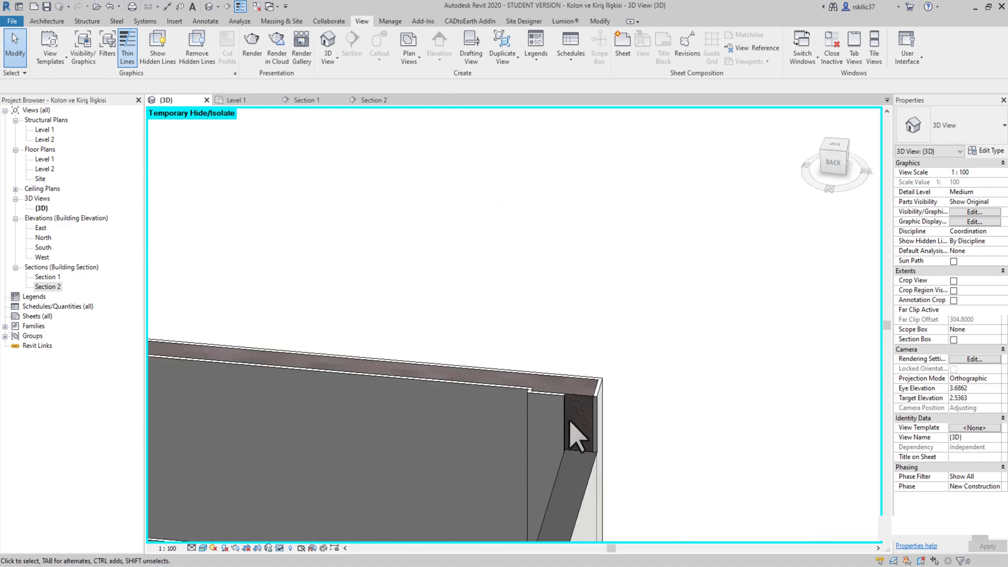
{"action": "scroll", "coordinate": [569, 499], "scroll_direction": "up", "scroll_amount": 3}
{"action": "mouse_move", "coordinate": [569, 500]}
{"action": "middle_mouse_down", "text": "shift"}
{"action": "mouse_move", "coordinate": [546, 337]}
{"action": "mouse_move", "coordinate": [651, 323]}
{"action": "mouse_move", "coordinate": [671, 420]}
{"action": "mouse_move", "coordinate": [599, 309]}
{"action": "mouse_move", "coordinate": [551, 446]}
{"action": "mouse_move", "coordinate": [423, 282]}
{"action": "mouse_move", "coordinate": [315, 293]}
{"action": "middle_mouse_up", "text": "shift"}
{"action": "scroll", "coordinate": [641, 367], "scroll_direction": "up", "scroll_amount": 2}
{"action": "scroll", "coordinate": [326, 289], "scroll_direction": "up", "scroll_amount": 2}
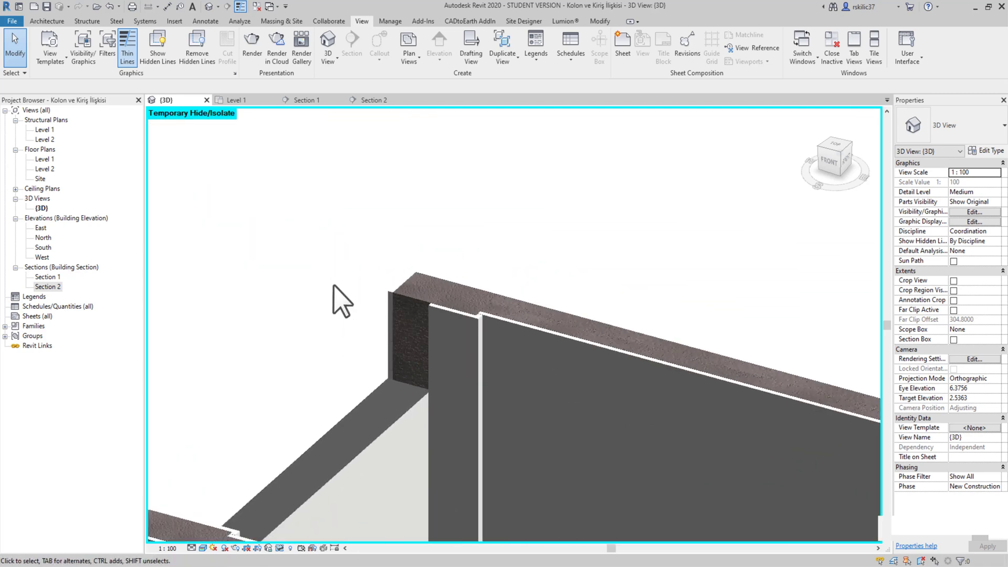
{"action": "scroll", "coordinate": [341, 302], "scroll_direction": "down", "scroll_amount": 3}
{"action": "left_click", "coordinate": [591, 374]}
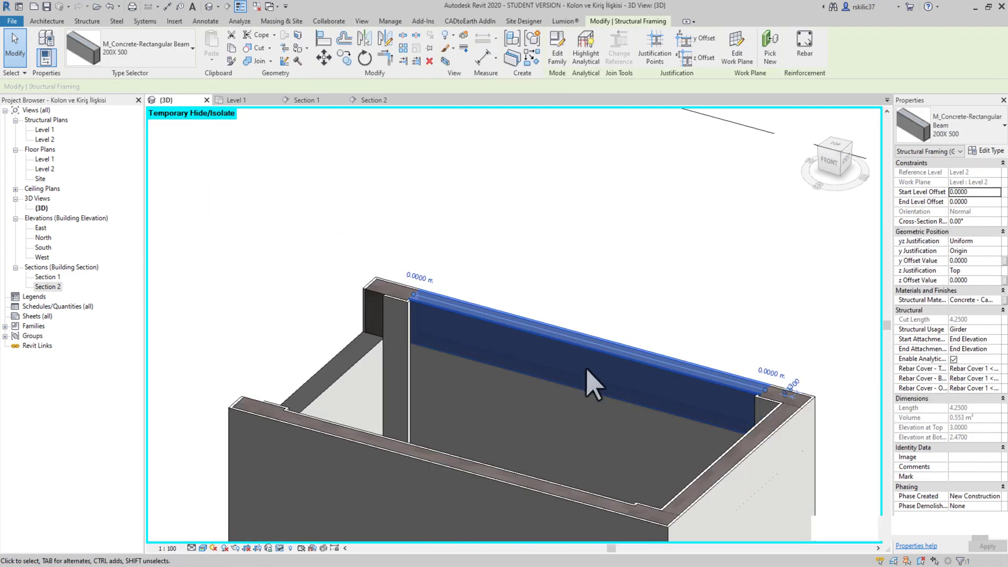
{"action": "key", "text": "Escape"}
{"action": "mouse_move", "coordinate": [590, 373]}
{"action": "middle_mouse_down", "text": "shift"}
{"action": "mouse_move", "coordinate": [439, 338]}
{"action": "mouse_move", "coordinate": [664, 416]}
{"action": "mouse_move", "coordinate": [422, 362]}
{"action": "mouse_move", "coordinate": [411, 314]}
{"action": "mouse_move", "coordinate": [607, 405]}
{"action": "mouse_move", "coordinate": [619, 383]}
{"action": "mouse_move", "coordinate": [419, 332]}
{"action": "mouse_move", "coordinate": [512, 306]}
{"action": "mouse_move", "coordinate": [461, 355]}
{"action": "mouse_move", "coordinate": [668, 330]}
{"action": "mouse_move", "coordinate": [675, 308]}
{"action": "middle_mouse_up", "text": "shift"}
{"action": "left_click", "coordinate": [416, 350]}
{"action": "key", "text": "Escape"}
{"action": "left_click", "coordinate": [389, 331]}
{"action": "key", "text": "Escape"}
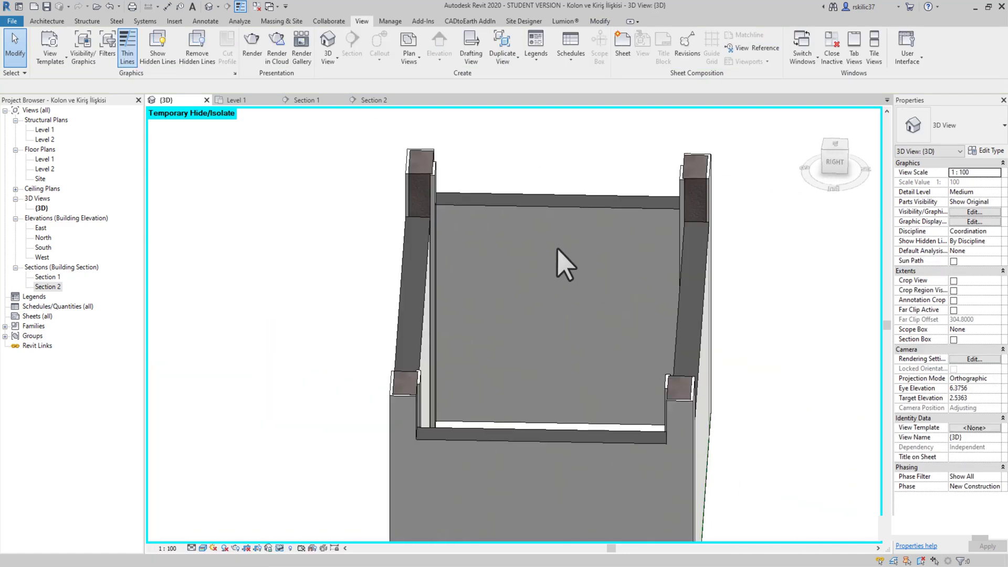
{"action": "key", "text": "h"}
{"action": "key", "text": "r"}
{"action": "mouse_move", "coordinate": [566, 265]}
{"action": "middle_mouse_down", "text": "shift"}
{"action": "mouse_move", "coordinate": [544, 299]}
{"action": "mouse_move", "coordinate": [567, 400]}
{"action": "mouse_move", "coordinate": [595, 323]}
{"action": "mouse_move", "coordinate": [521, 315]}
{"action": "middle_mouse_up", "text": "shift"}
{"action": "scroll", "coordinate": [377, 234], "scroll_direction": "up", "scroll_amount": 2}
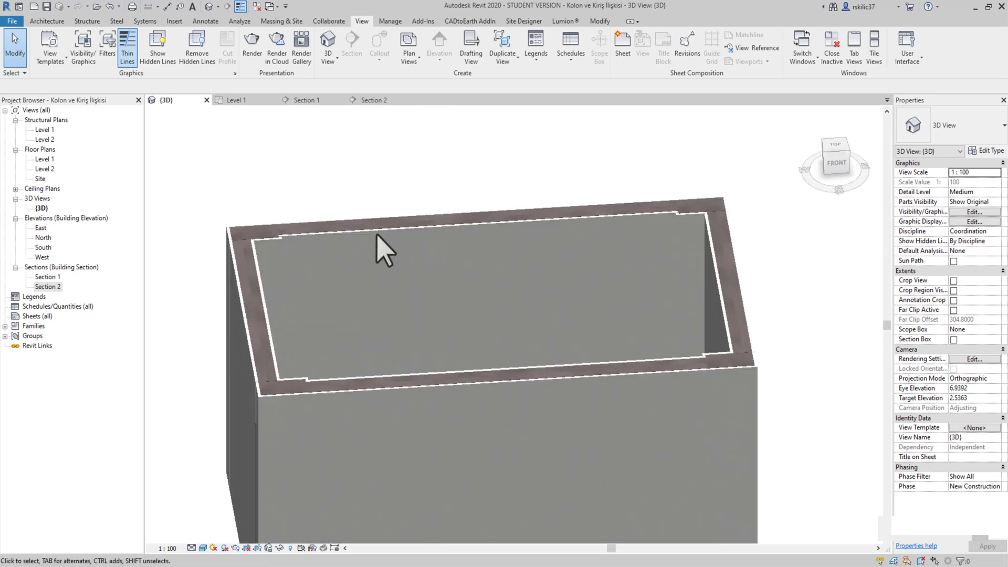
{"action": "middle_click_drag", "start_coordinate": [326, 310], "coordinate": [411, 304], "text": "shift"}
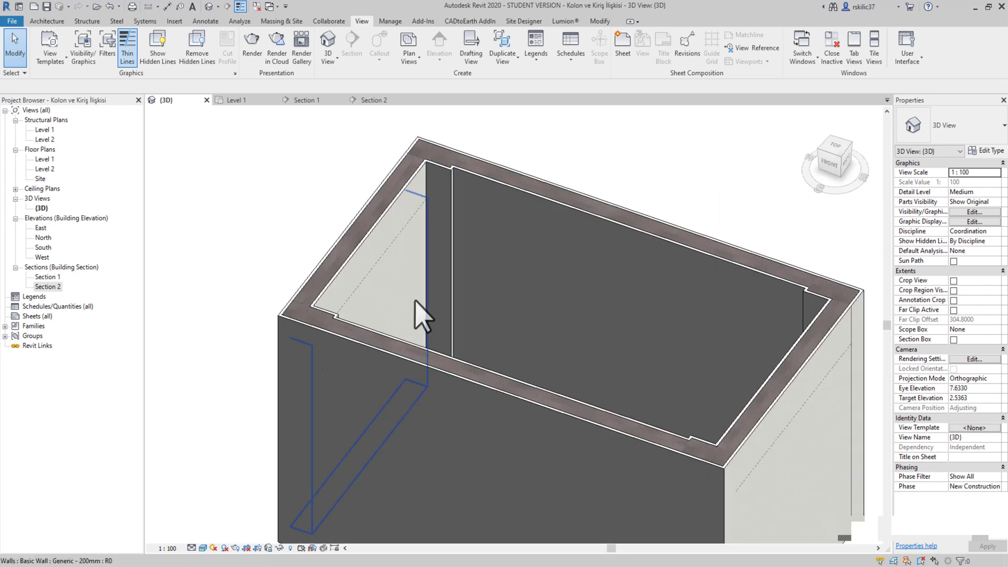
{"action": "scroll", "coordinate": [608, 266], "scroll_direction": "down", "scroll_amount": 3}
{"action": "mouse_move", "coordinate": [338, 337]}
{"action": "middle_mouse_down", "text": "shift"}
{"action": "mouse_move", "coordinate": [608, 266]}
{"action": "mouse_move", "coordinate": [629, 302]}
{"action": "mouse_move", "coordinate": [546, 457]}
{"action": "middle_mouse_up", "text": "shift"}
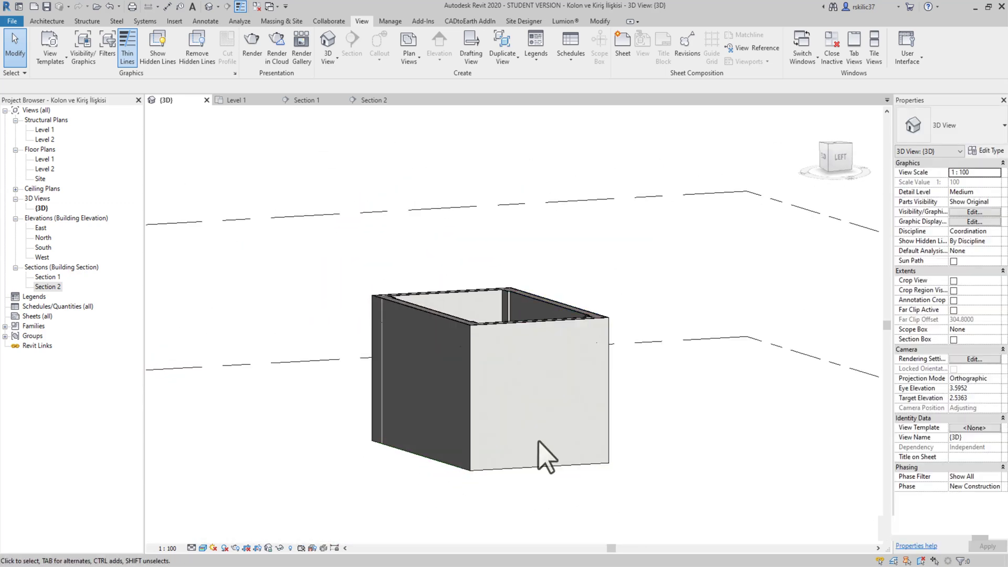
{"action": "left_click", "coordinate": [546, 463]}
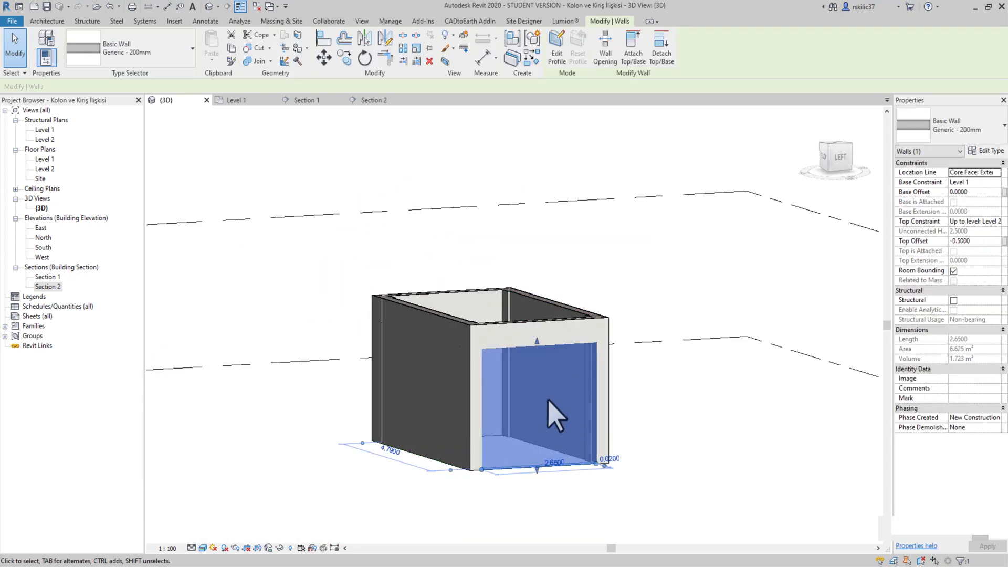
{"action": "key", "text": "h"}
{"action": "key", "text": "h"}
{"action": "scroll", "coordinate": [577, 415], "scroll_direction": "up", "scroll_amount": 5}
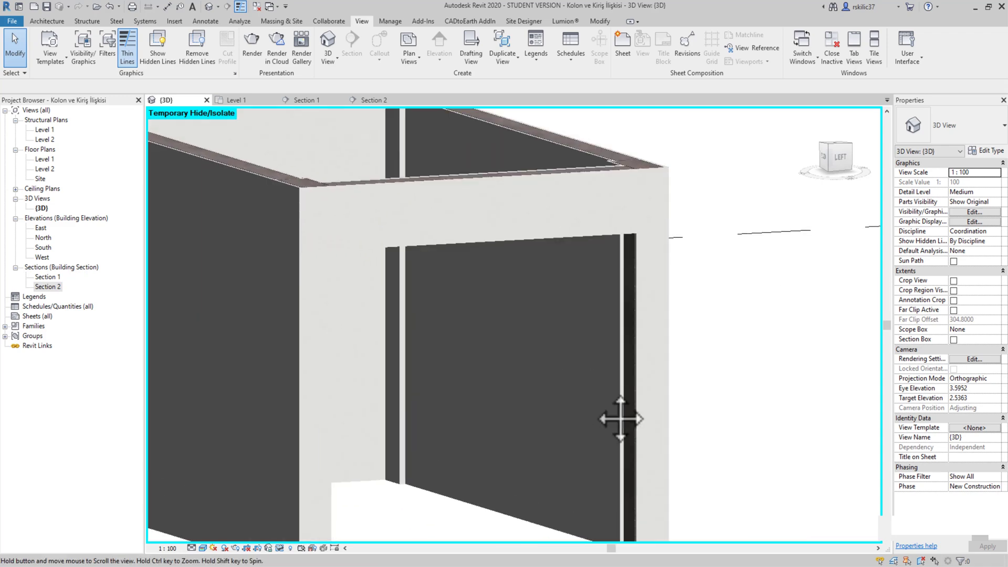
{"action": "scroll", "coordinate": [608, 411], "scroll_direction": "up", "scroll_amount": 4}
{"action": "mouse_move", "coordinate": [654, 296]}
{"action": "middle_mouse_down", "text": "shift"}
{"action": "mouse_move", "coordinate": [621, 360]}
{"action": "mouse_move", "coordinate": [603, 213]}
{"action": "mouse_move", "coordinate": [598, 288]}
{"action": "mouse_move", "coordinate": [462, 304]}
{"action": "mouse_move", "coordinate": [517, 405]}
{"action": "mouse_move", "coordinate": [513, 367]}
{"action": "mouse_move", "coordinate": [513, 506]}
{"action": "mouse_move", "coordinate": [282, 463]}
{"action": "mouse_move", "coordinate": [315, 326]}
{"action": "middle_mouse_up", "text": "shift"}
{"action": "scroll", "coordinate": [308, 333], "scroll_direction": "down", "scroll_amount": 3}
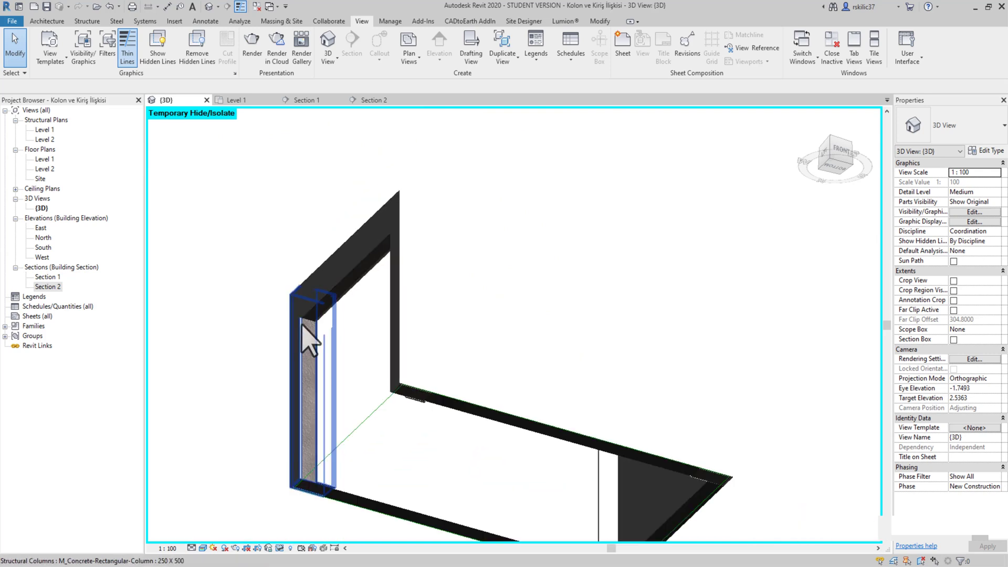
{"action": "scroll", "coordinate": [405, 405], "scroll_direction": "down", "scroll_amount": 3}
{"action": "key", "text": "h"}
{"action": "key", "text": "r"}
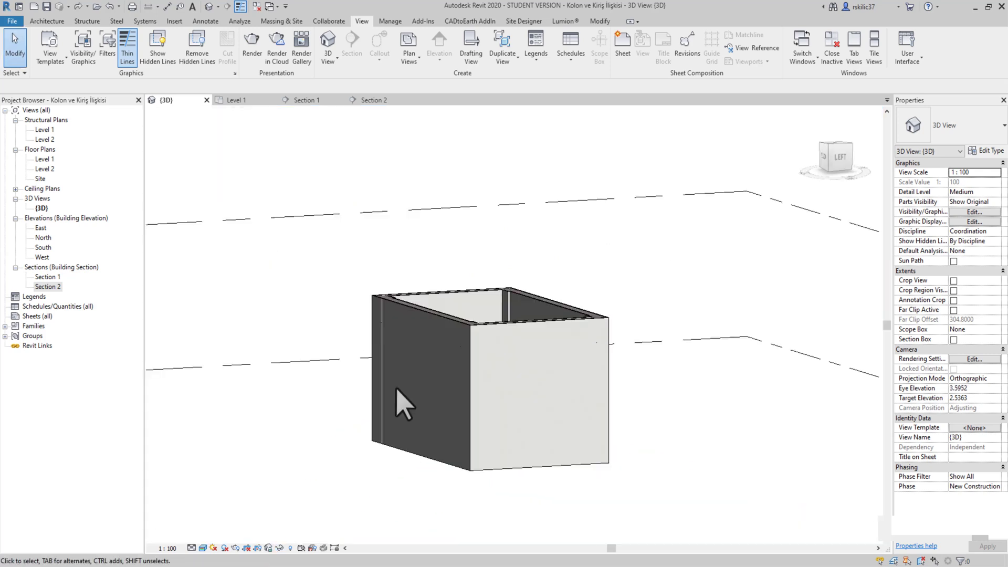